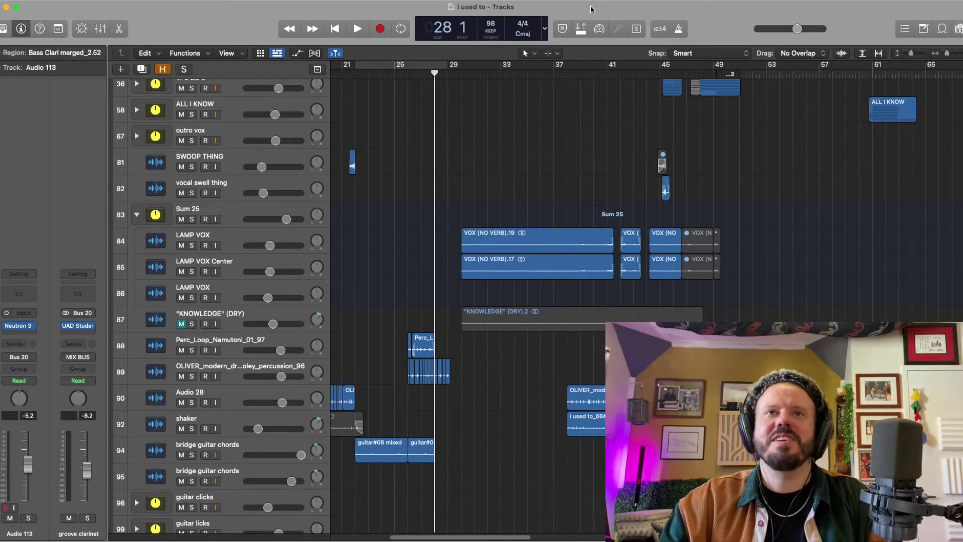
- Play the arrangement from bar 28 and stop it at bar 45, beat 4
key(space)
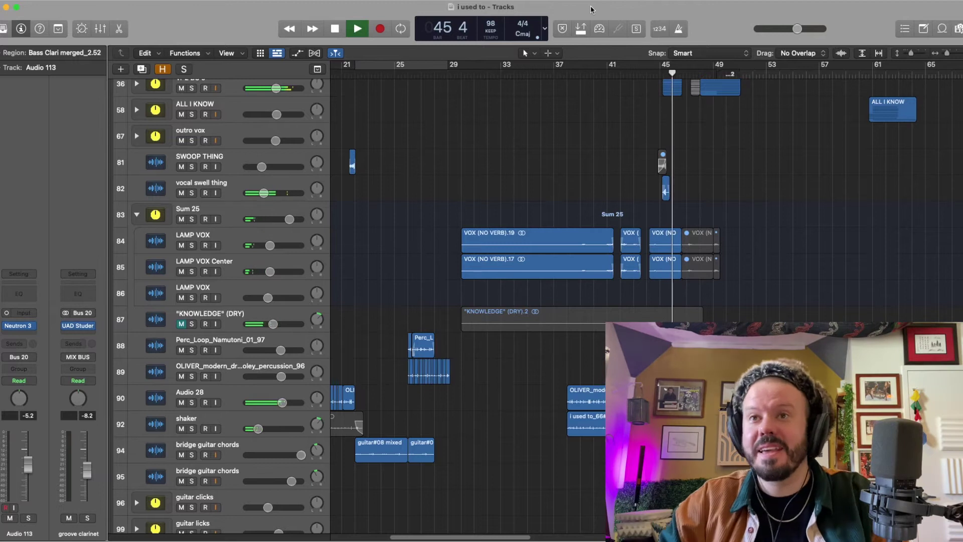
key(space)
mouse_move(689, 60)
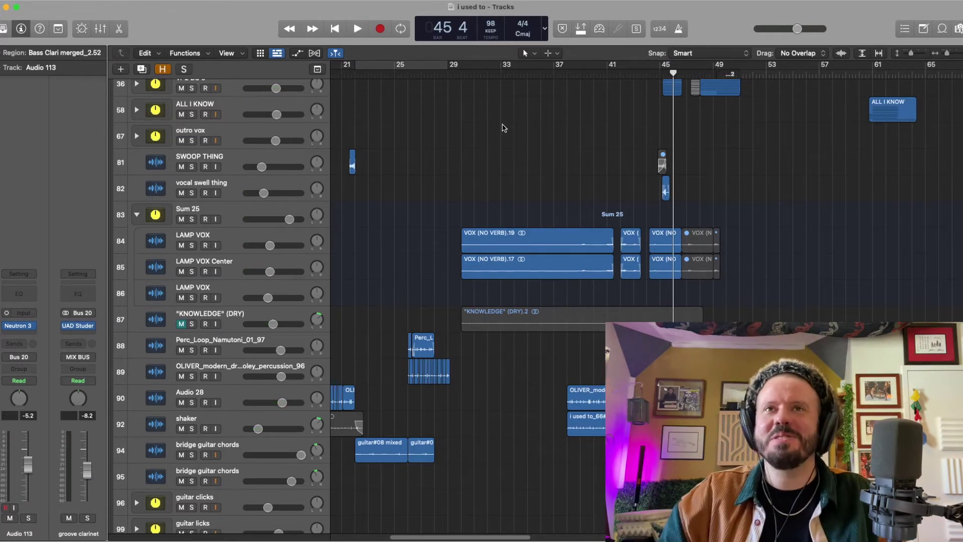
- Scroll the track list to the Marble Synth stack with Marble 1 and 2, and solo it
scroll(558, 135, left, 5)
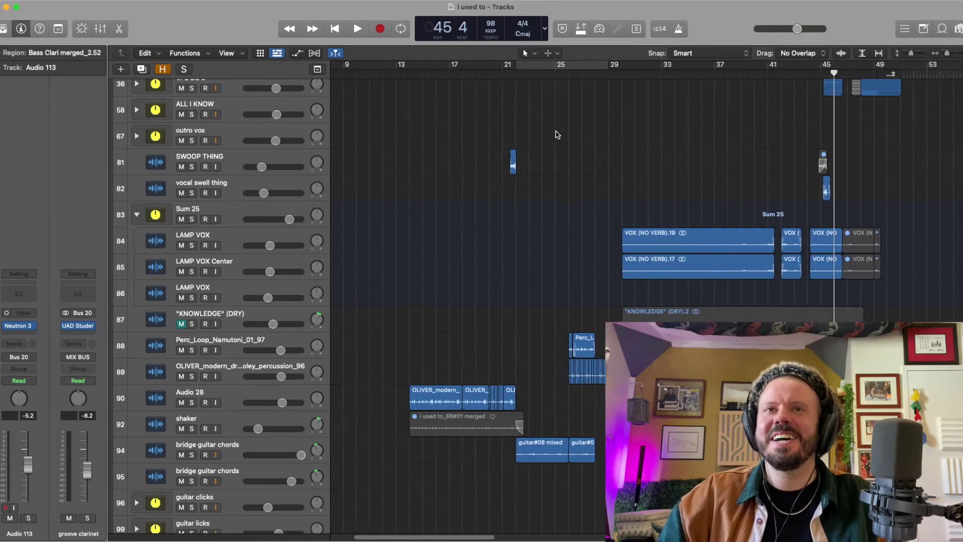
scroll(554, 137, up, 10)
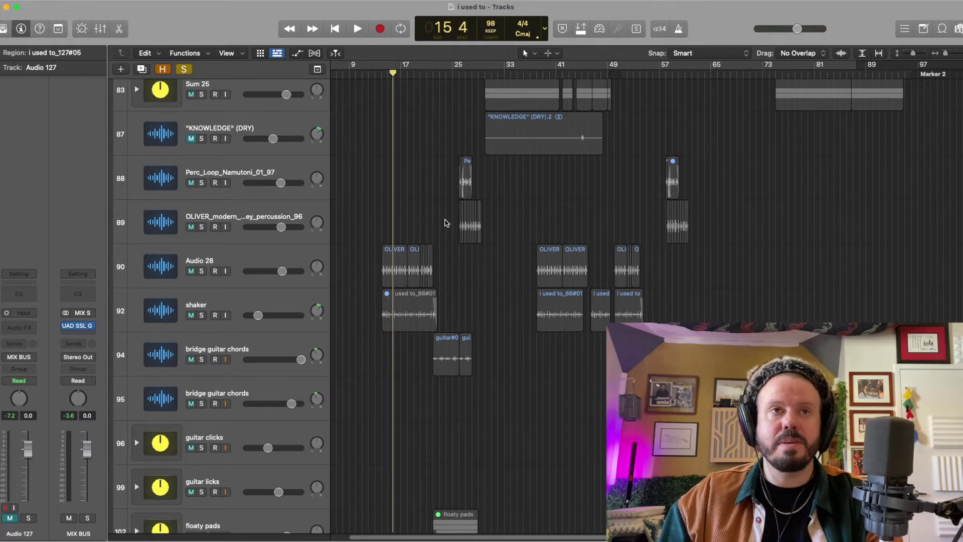
scroll(441, 210, up, 10)
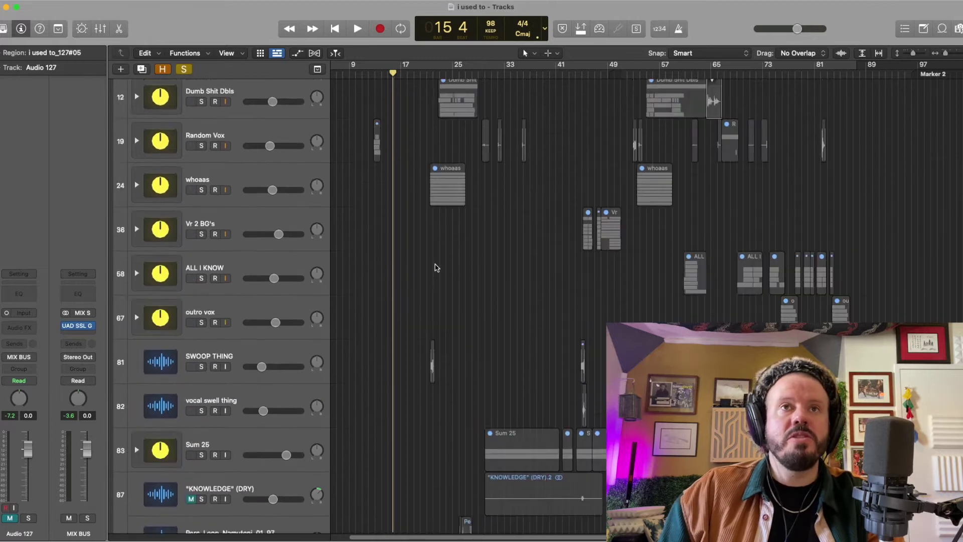
scroll(436, 263, up, 5)
scroll(448, 264, down, 20)
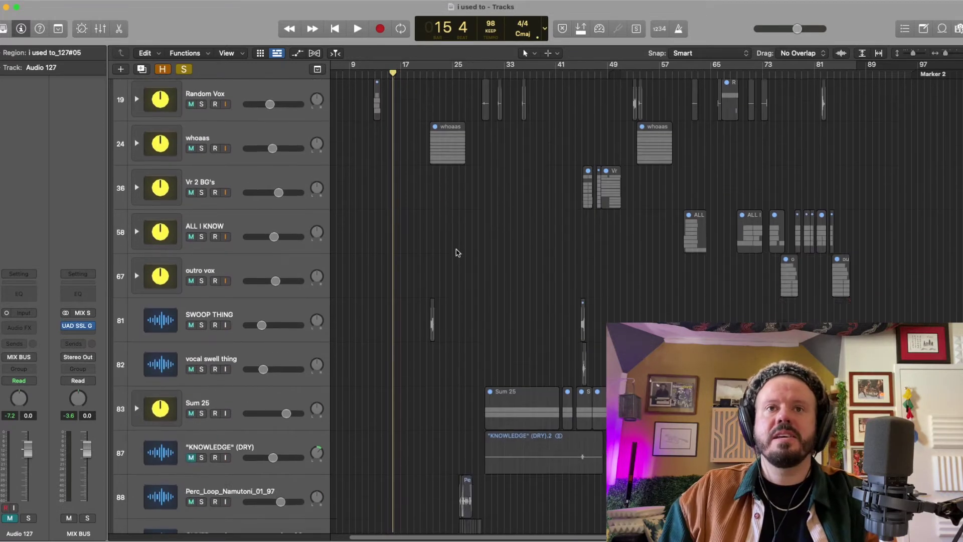
scroll(456, 253, down, 10)
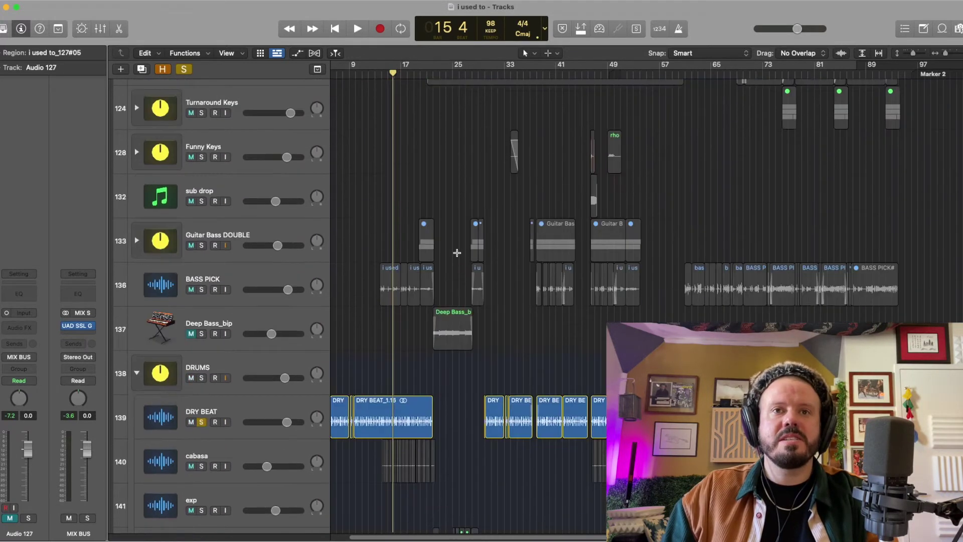
scroll(456, 264, left, 3)
scroll(387, 182, up, 10)
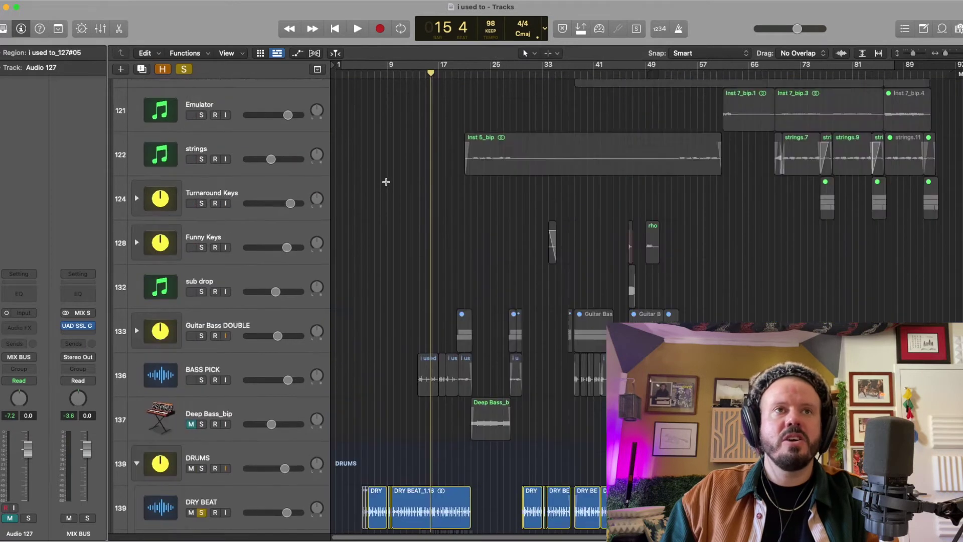
click(201, 164)
- Unsolo Marble Synth, then play the DRY BEAT track from bar 12 and stop
click(201, 164)
scroll(381, 213, down, 12)
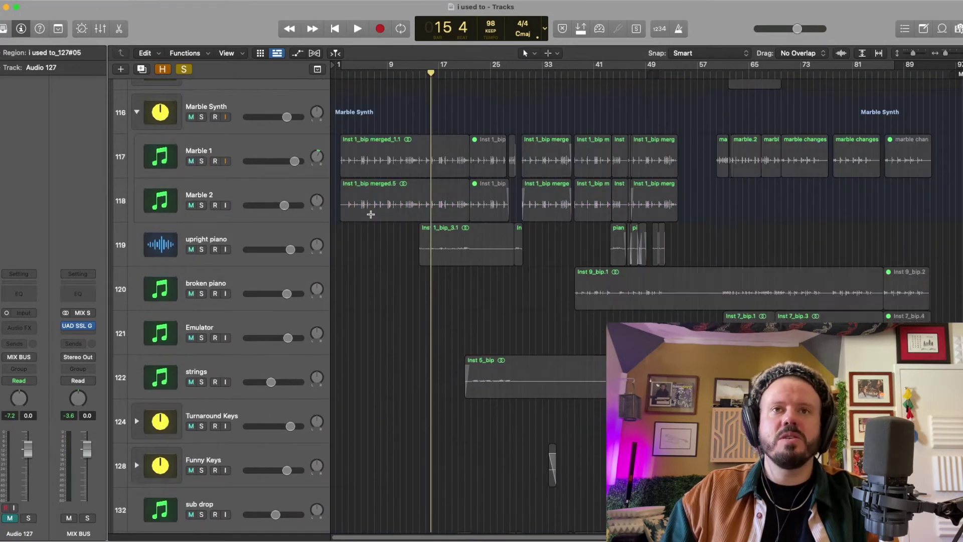
click(412, 197)
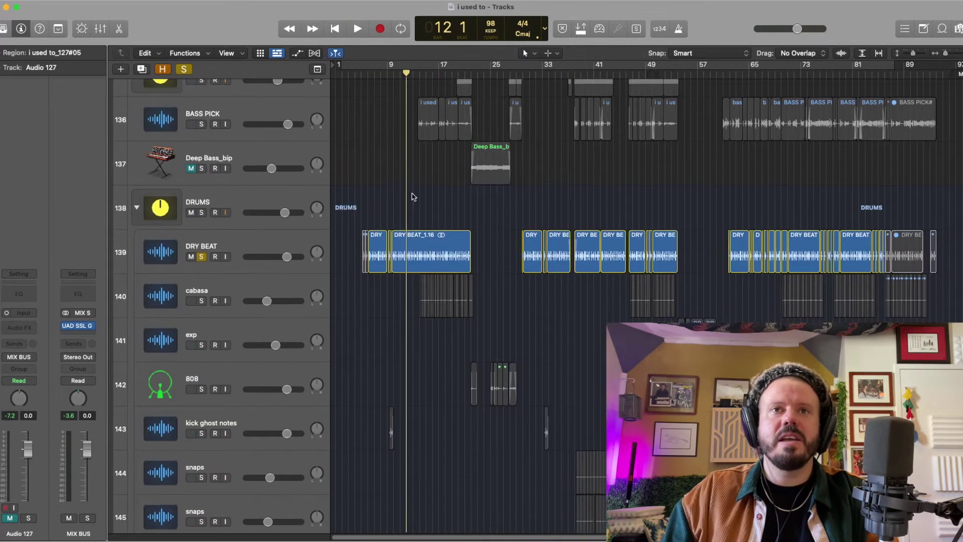
key(space)
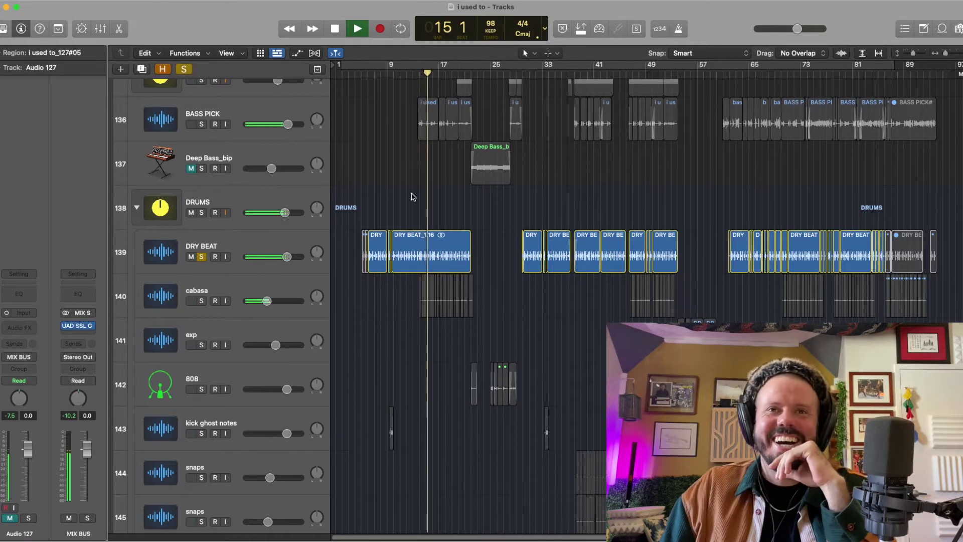
scroll(449, 215, up, 5)
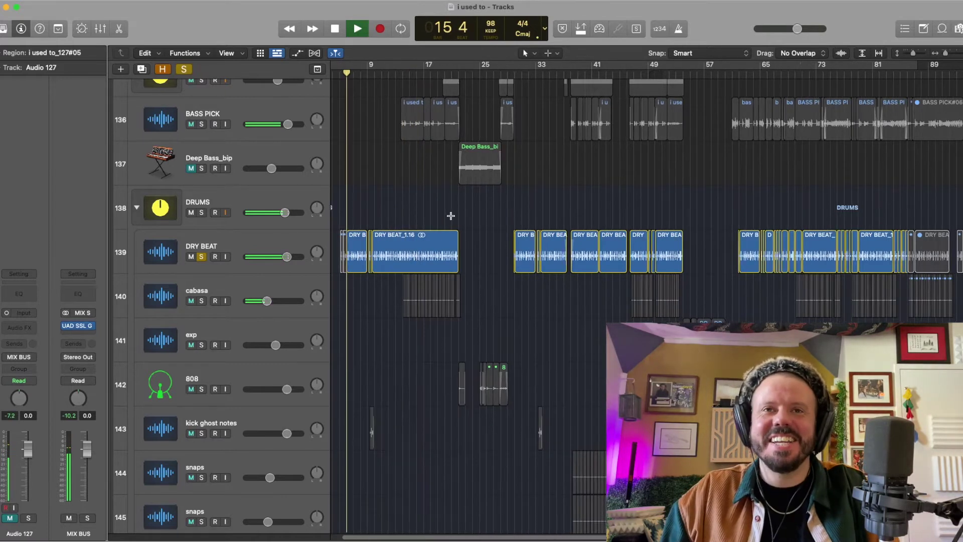
scroll(449, 222, left, 2)
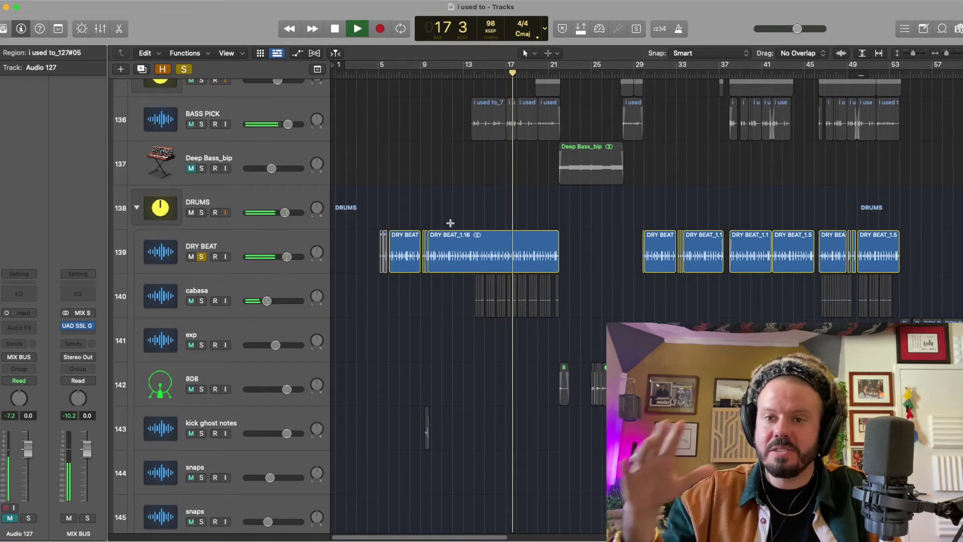
key(space)
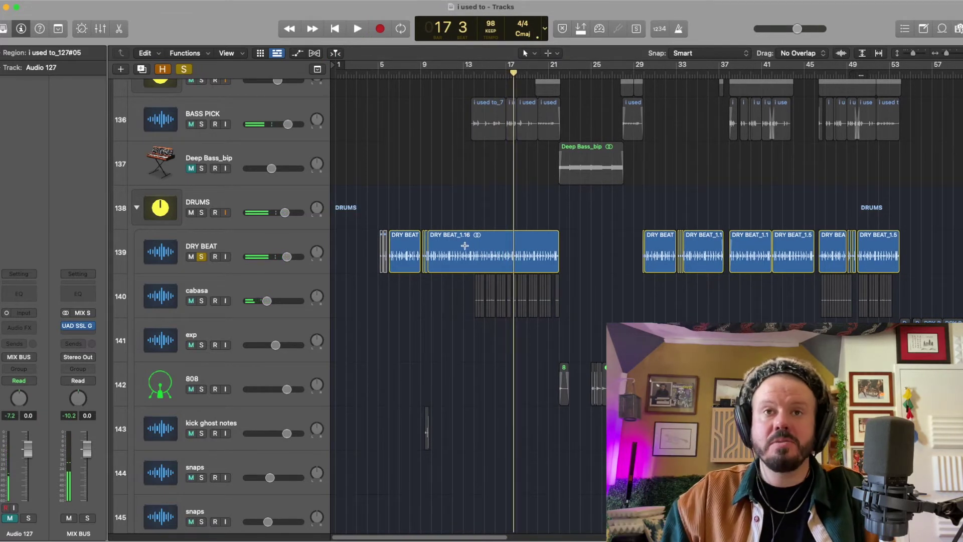
- Zoom in closely on the DRY BEAT regions around bar 9, then back out
scroll(465, 246, up, 5)
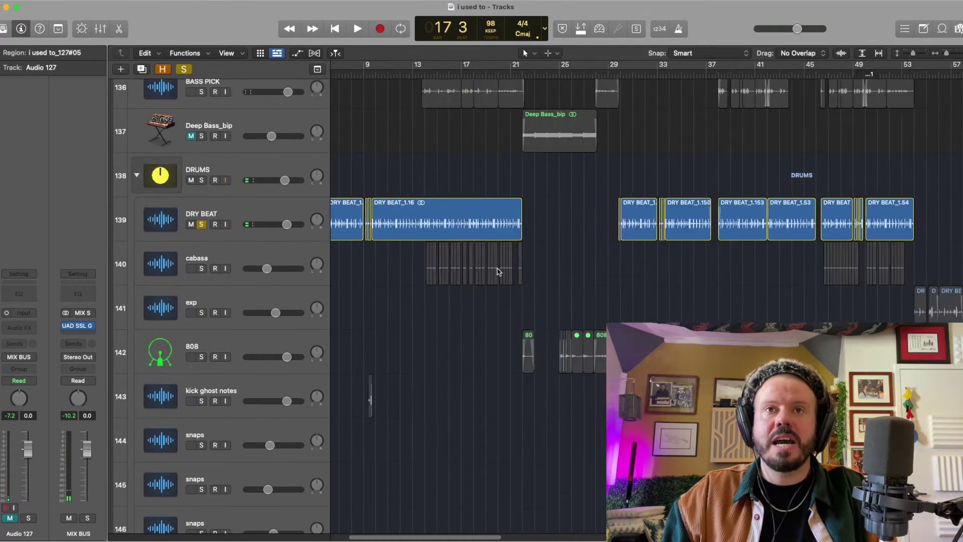
scroll(496, 269, left, 10)
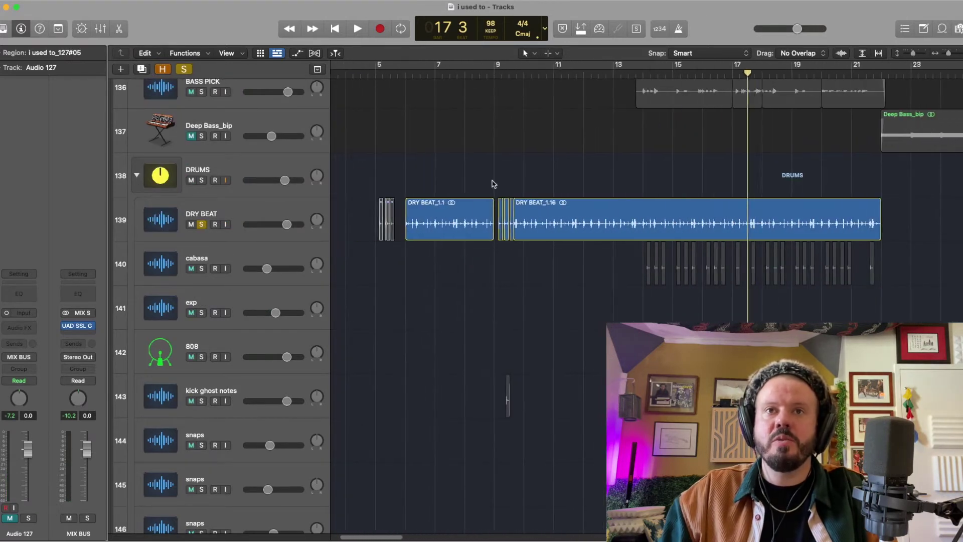
key(super+f)
scroll(541, 189, up, 6)
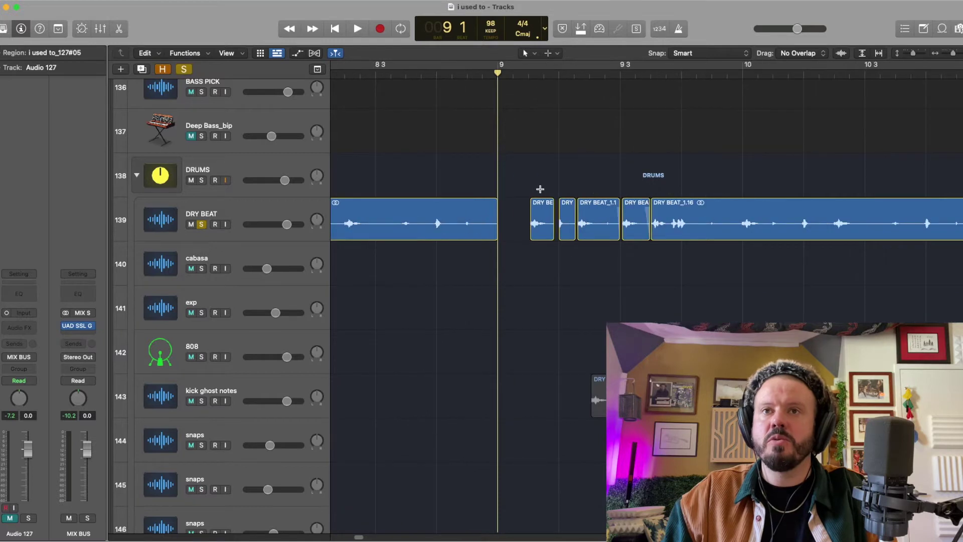
scroll(540, 189, down, 8)
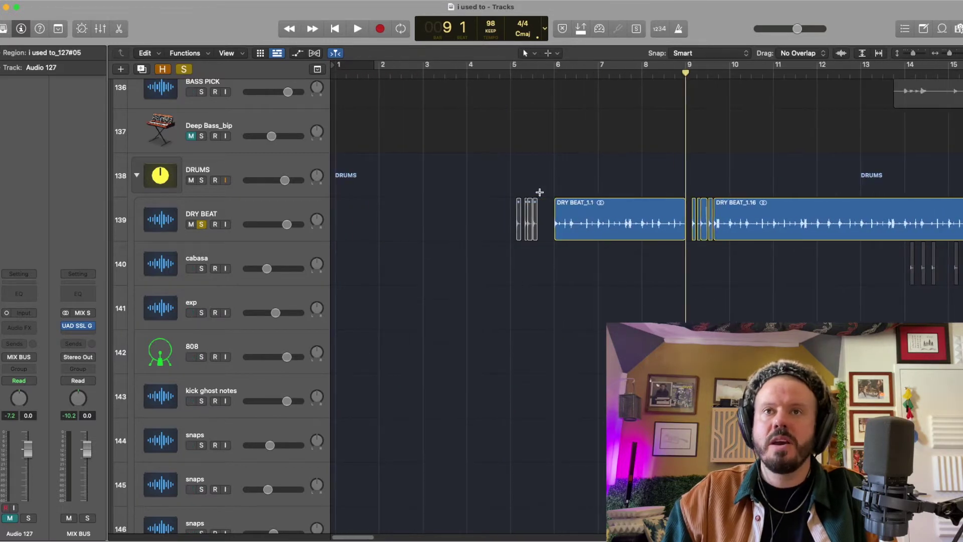
scroll(540, 192, down, 4)
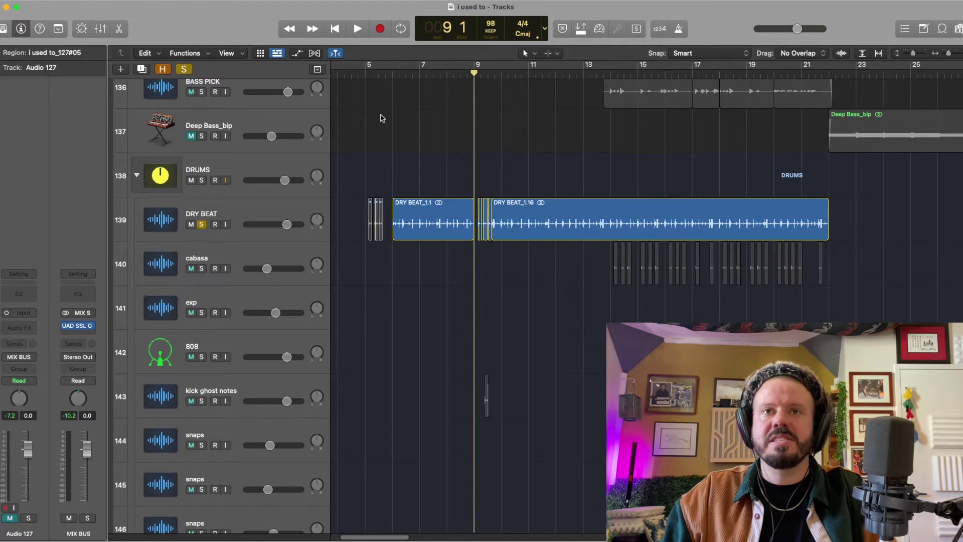
- Start playback near bar 6, then solo the Marble 1 synth track while it plays
click(401, 135)
key(space)
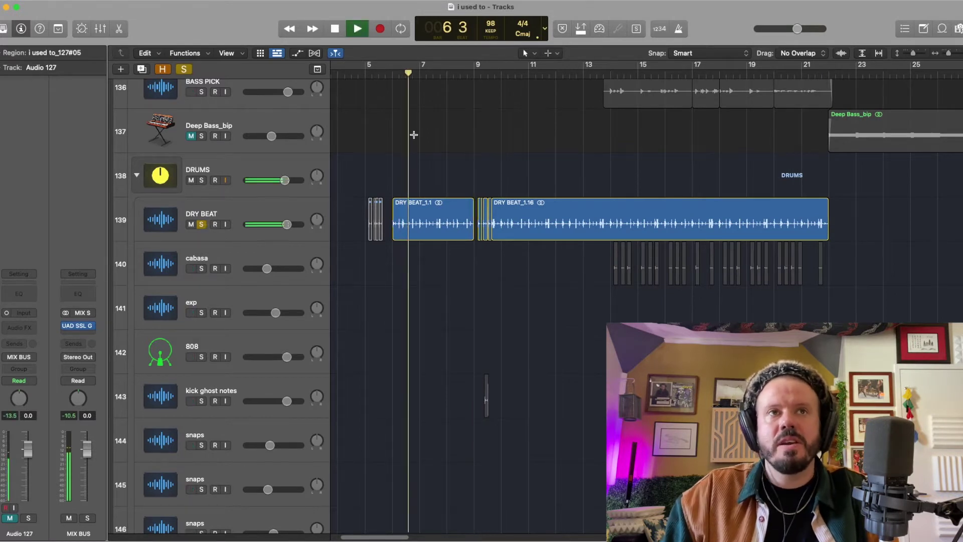
scroll(412, 224, up, 15)
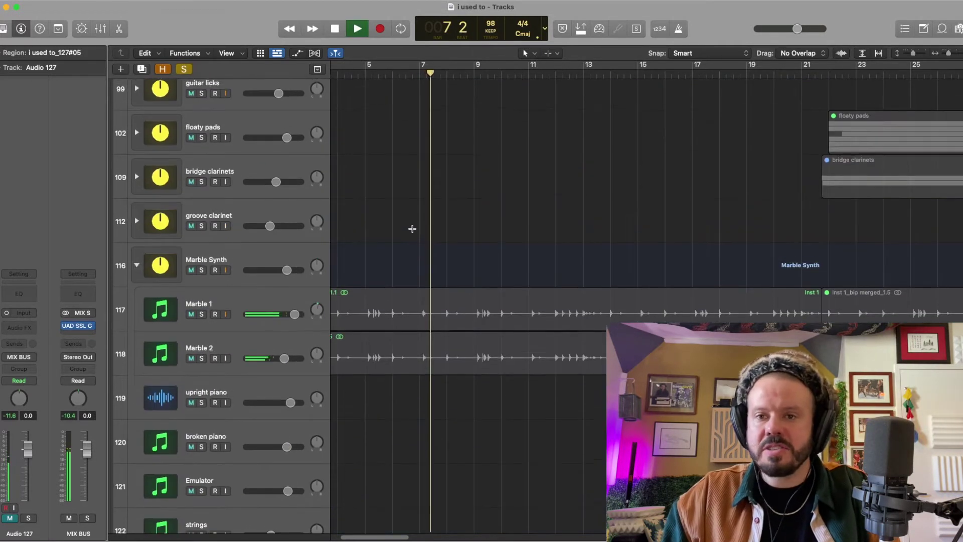
scroll(412, 229, up, 20)
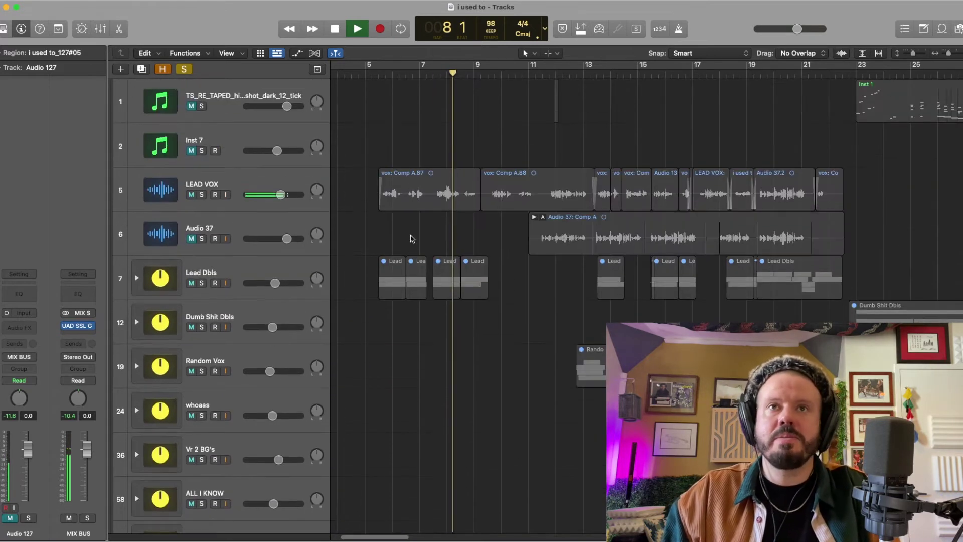
scroll(391, 242, down, 15)
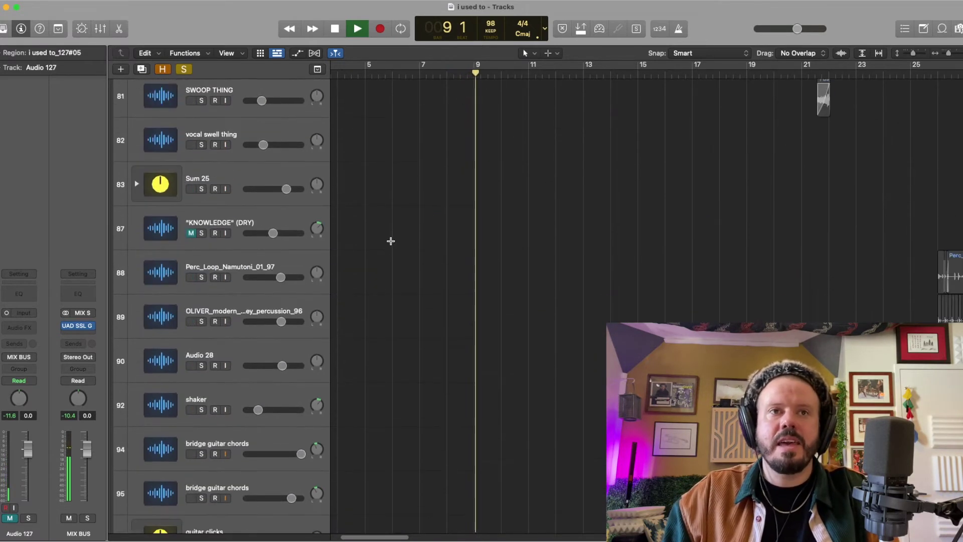
scroll(391, 241, down, 10)
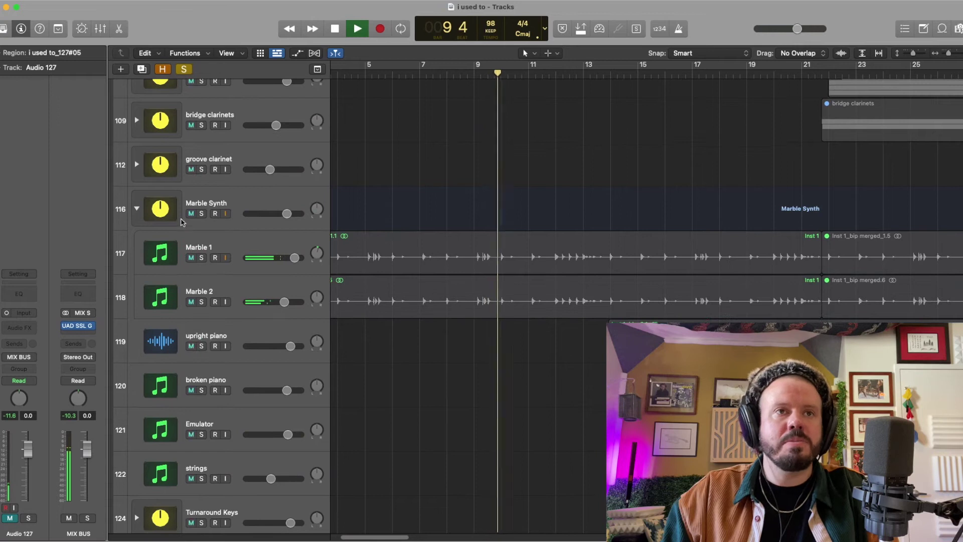
click(201, 258)
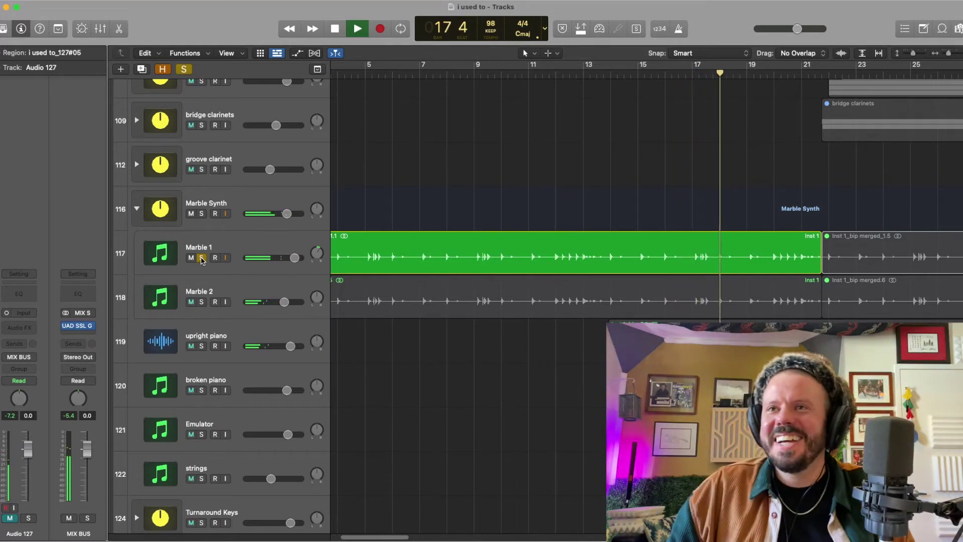
key(space)
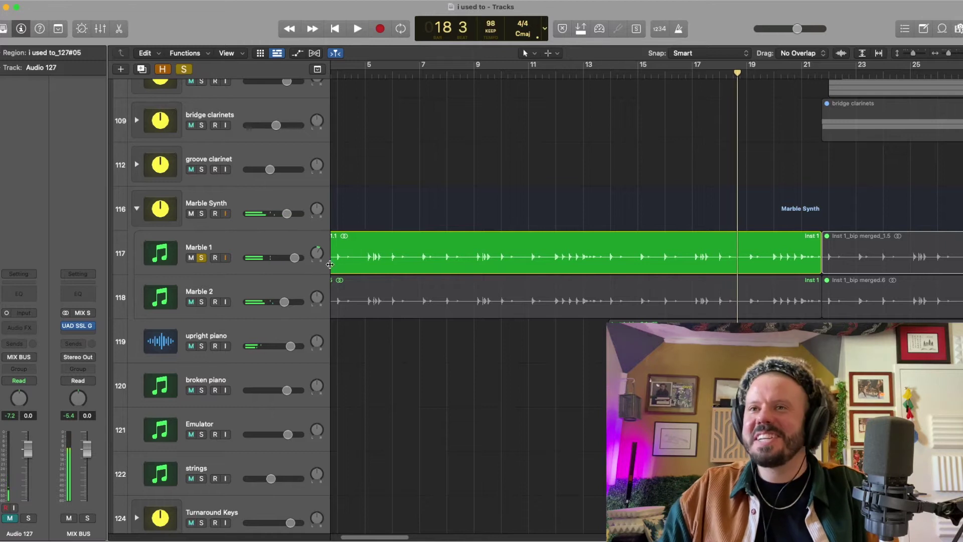
scroll(437, 277, left, 5)
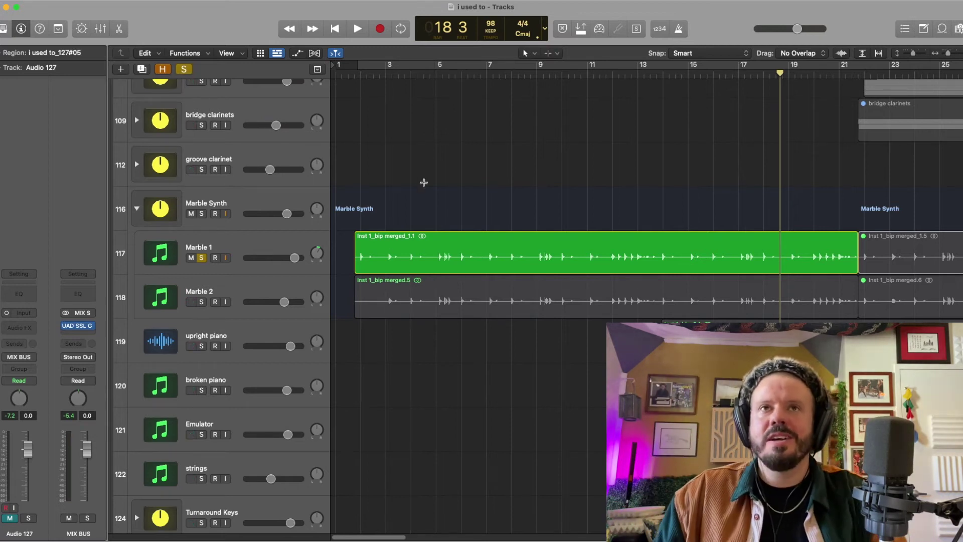
key(super+Left)
scroll(454, 188, up, 2)
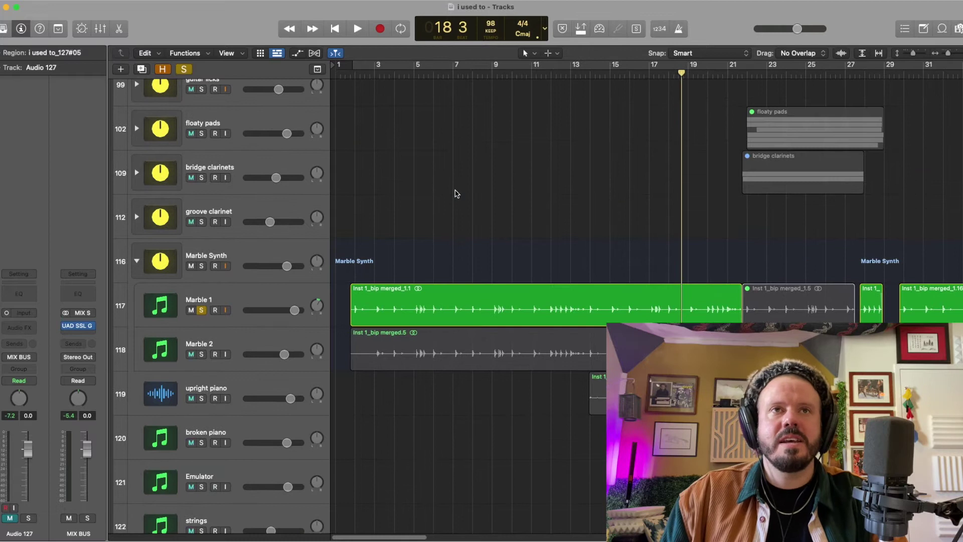
scroll(456, 199, up, 10)
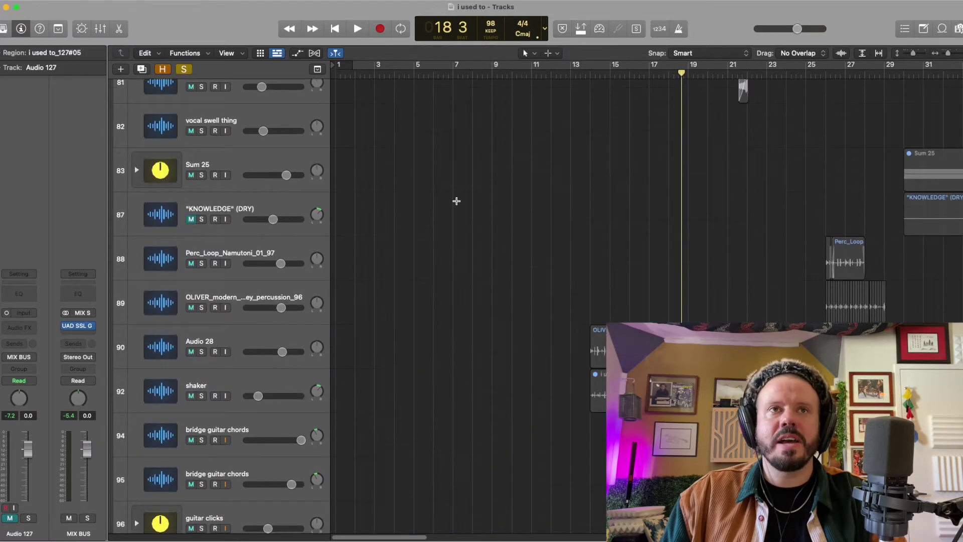
scroll(457, 201, up, 10)
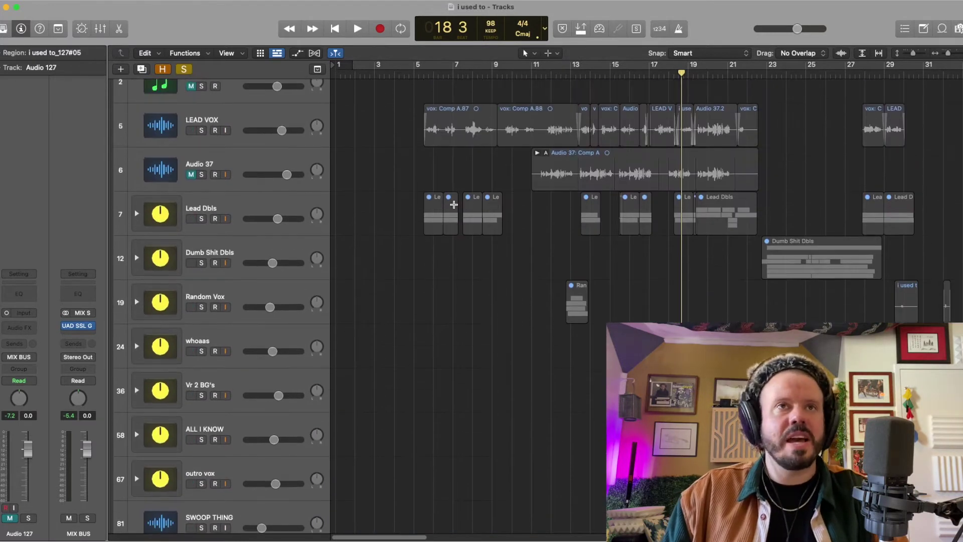
scroll(456, 226, up, 2)
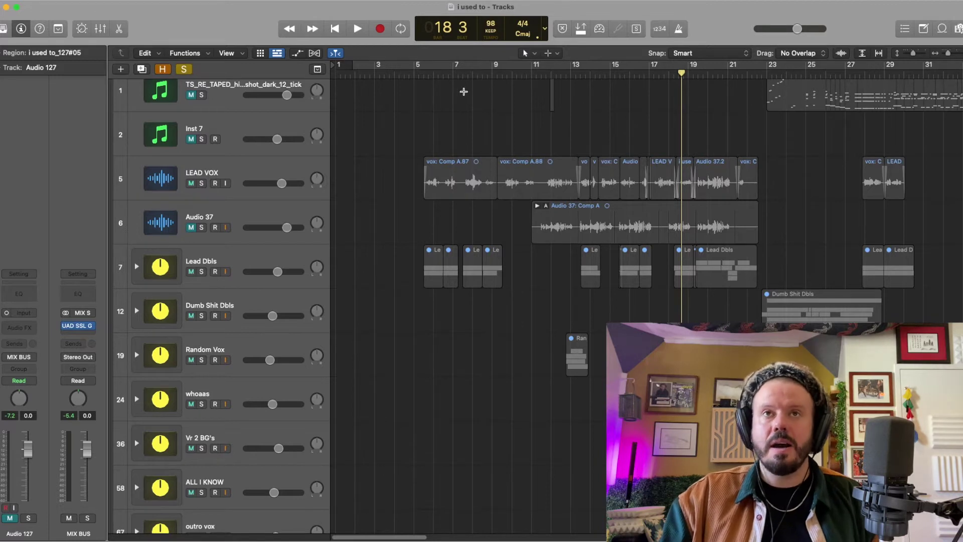
- Clear the vocal mutes, solo LEAD VOX, and play it alone from around bar 5
click(431, 72)
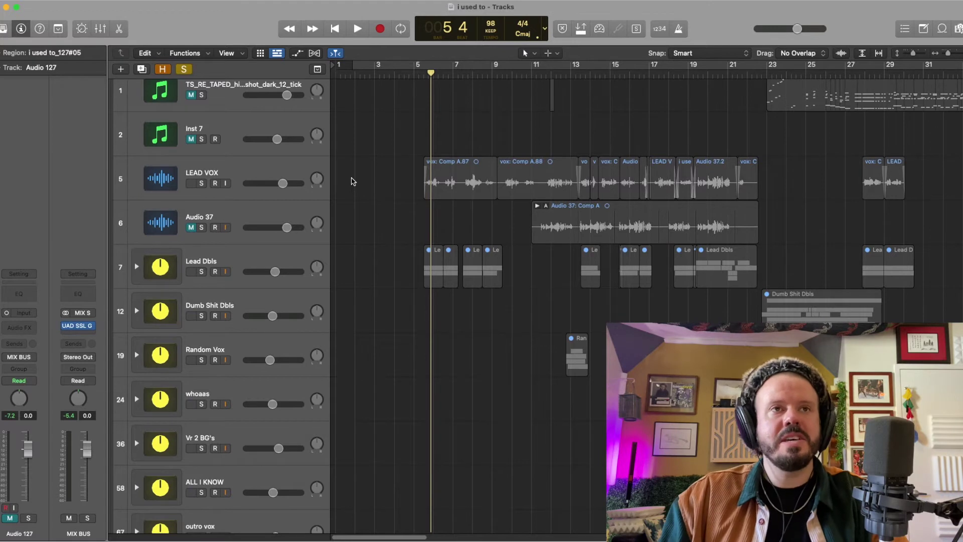
click(194, 184)
click(201, 184)
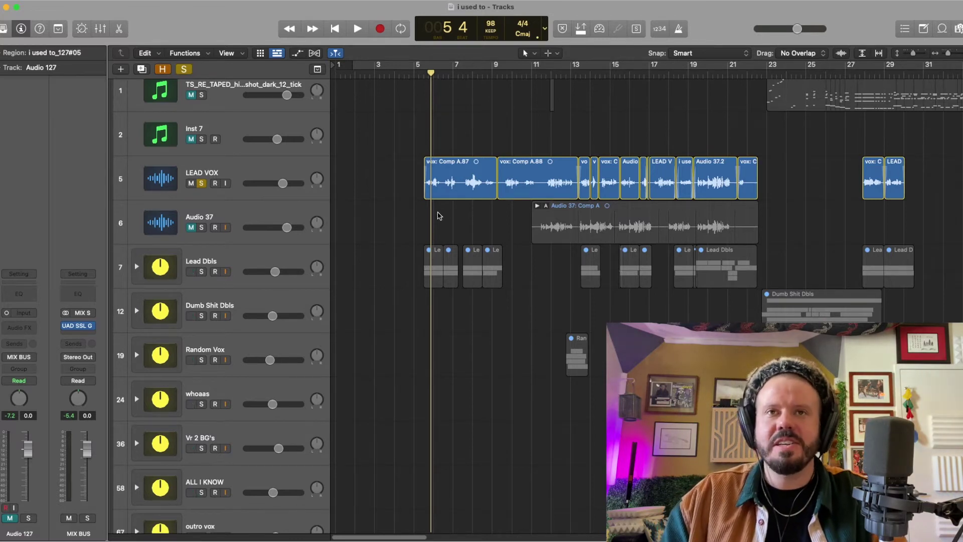
key(space)
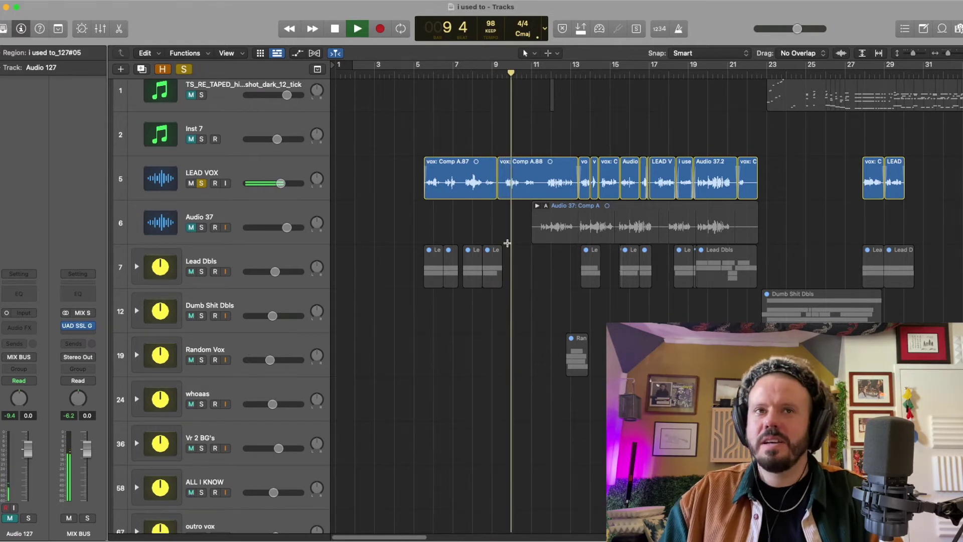
key(space)
key(super+Left)
click(269, 168)
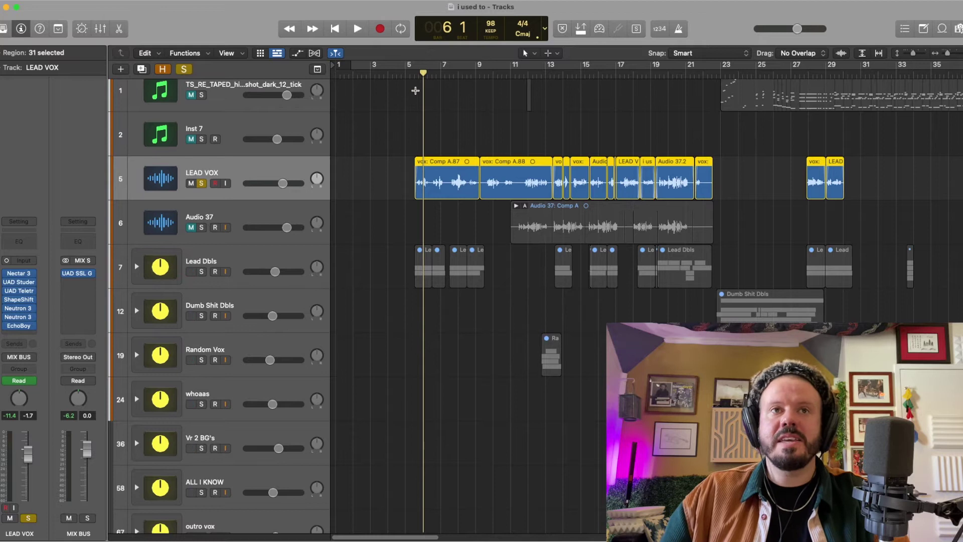
- From around bar 7, mute Lead Dbls and LEAD VOX and play toward the keys and Marble parts
scroll(431, 186, down, 3)
scroll(442, 160, up, 2)
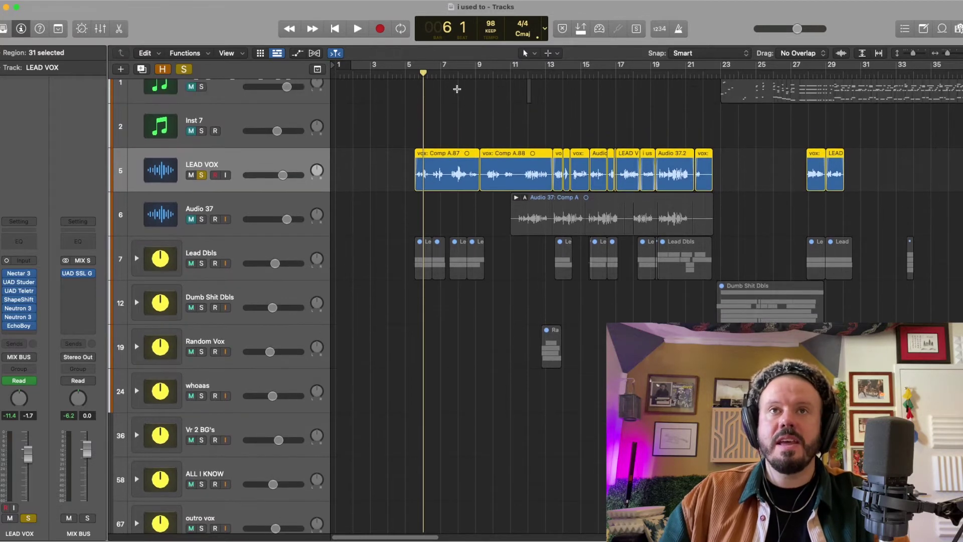
click(449, 72)
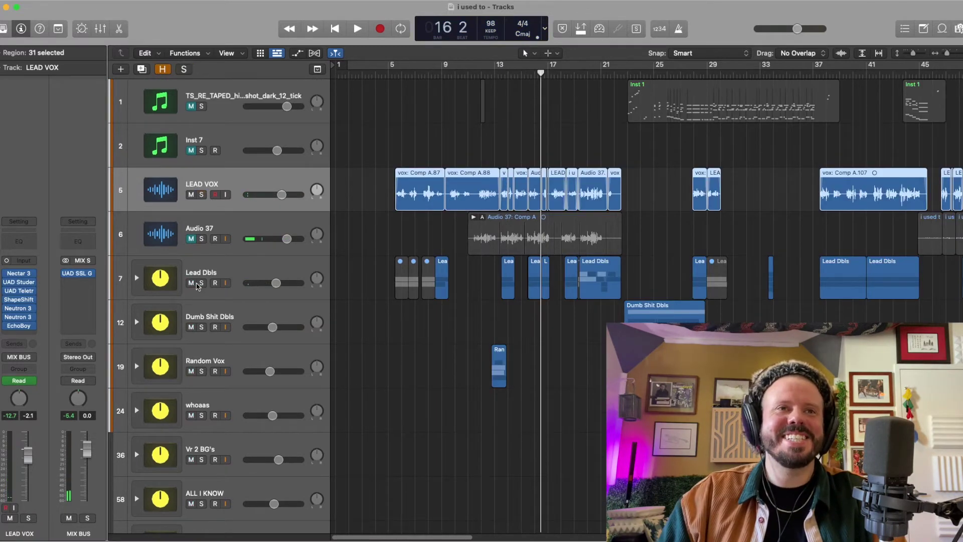
click(196, 283)
click(191, 195)
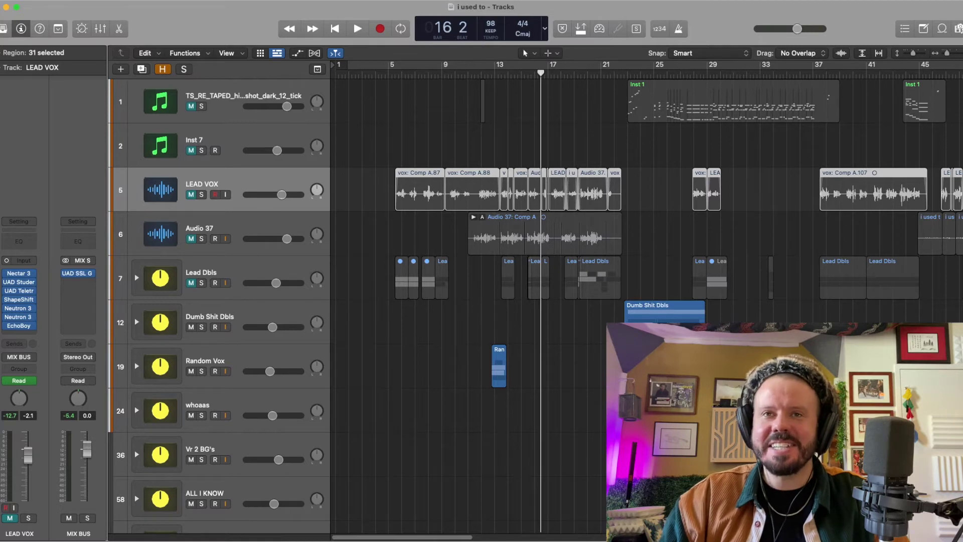
scroll(651, 321, down, 4)
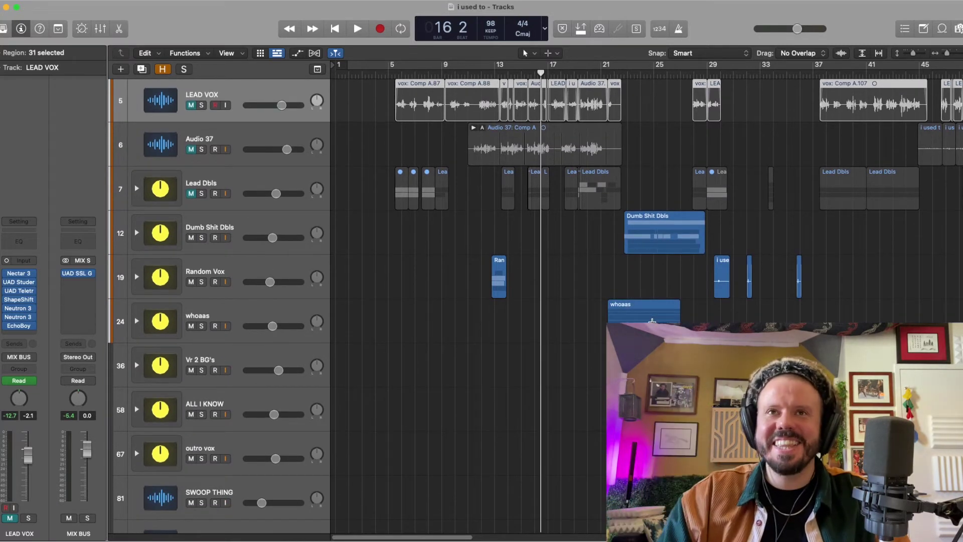
scroll(135, 316, up, 4)
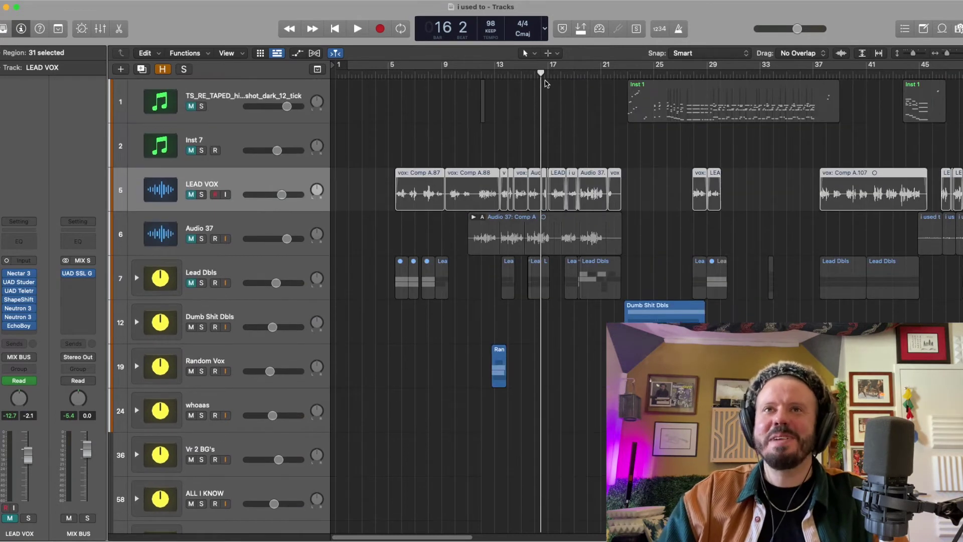
scroll(547, 123, down, 20)
key(space)
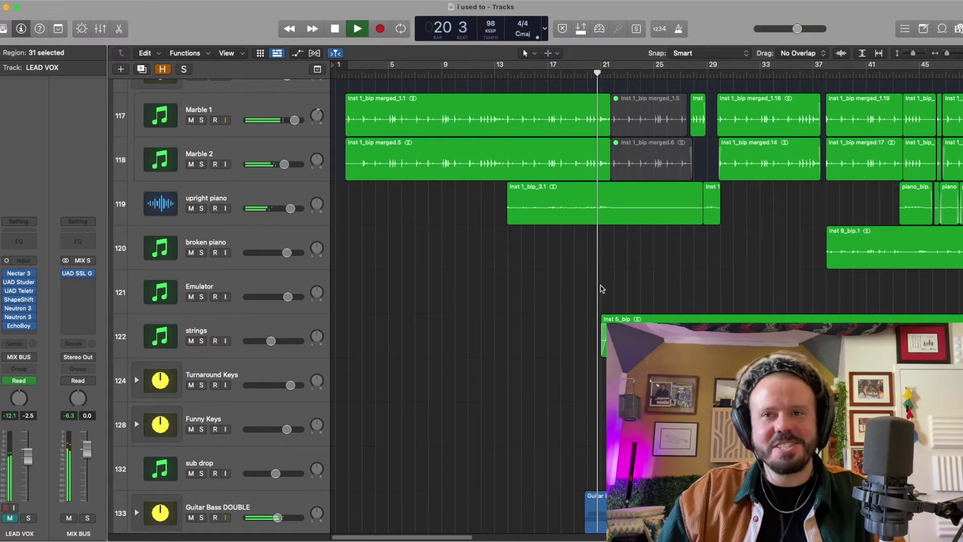
- Solo Guitar Bass DOUBLE from around bar 19, then add BASS PICK to the solo
scroll(599, 290, down, 5)
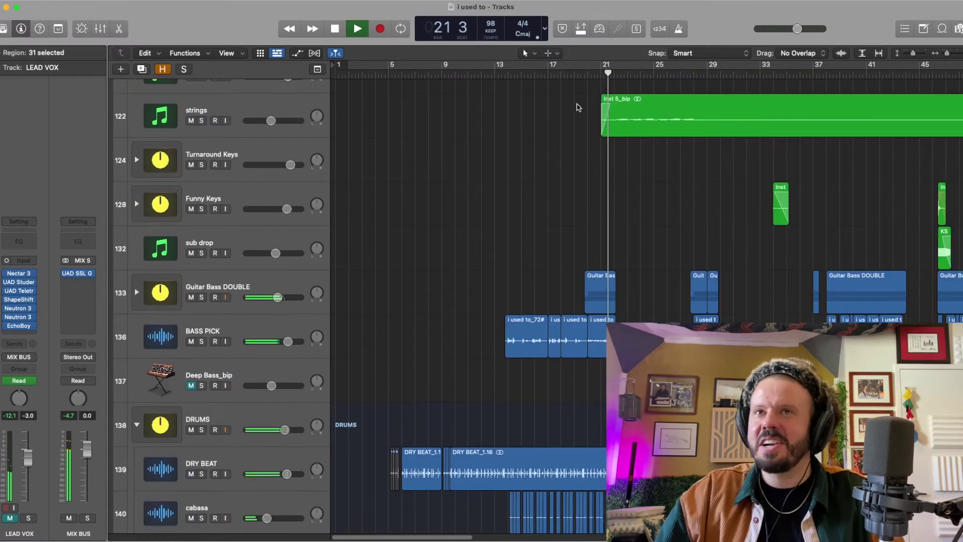
click(586, 78)
click(201, 297)
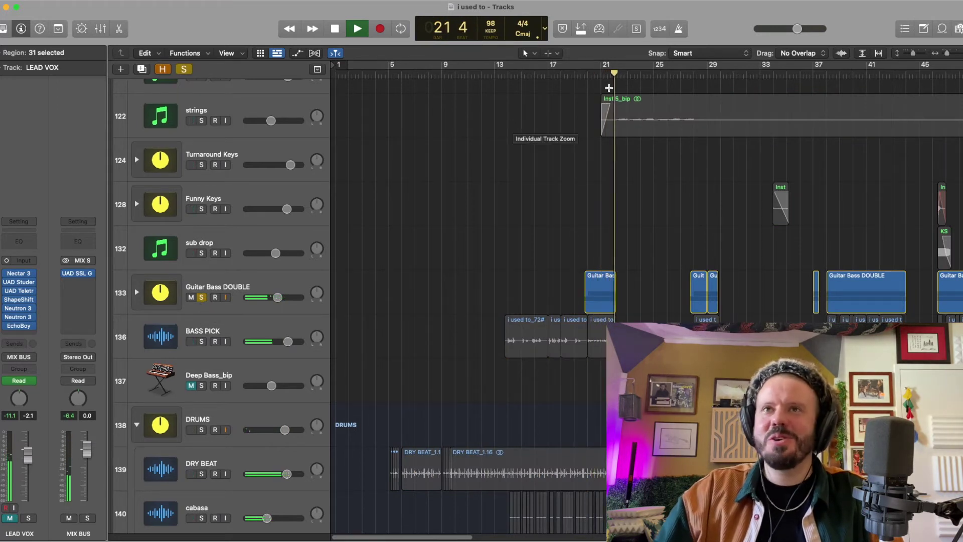
key(space)
key(space)
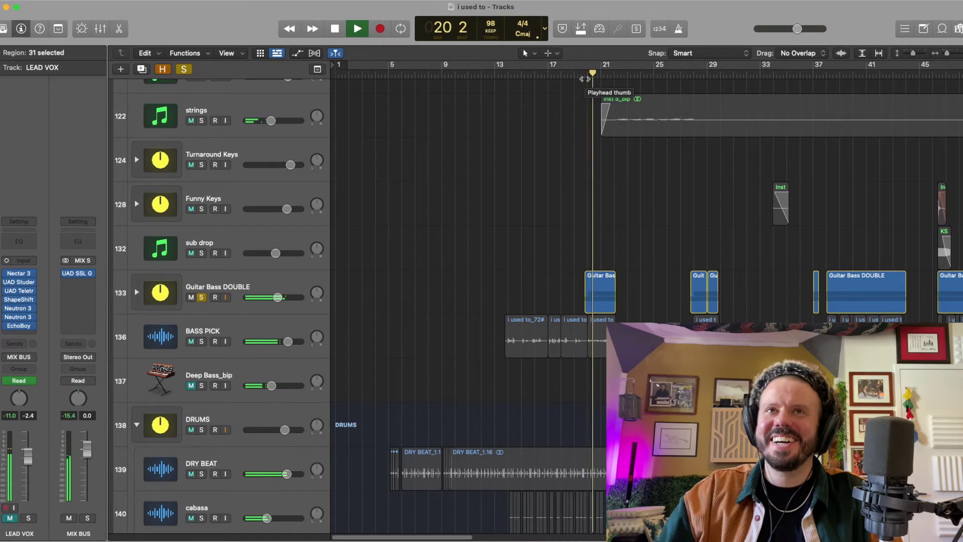
click(201, 341)
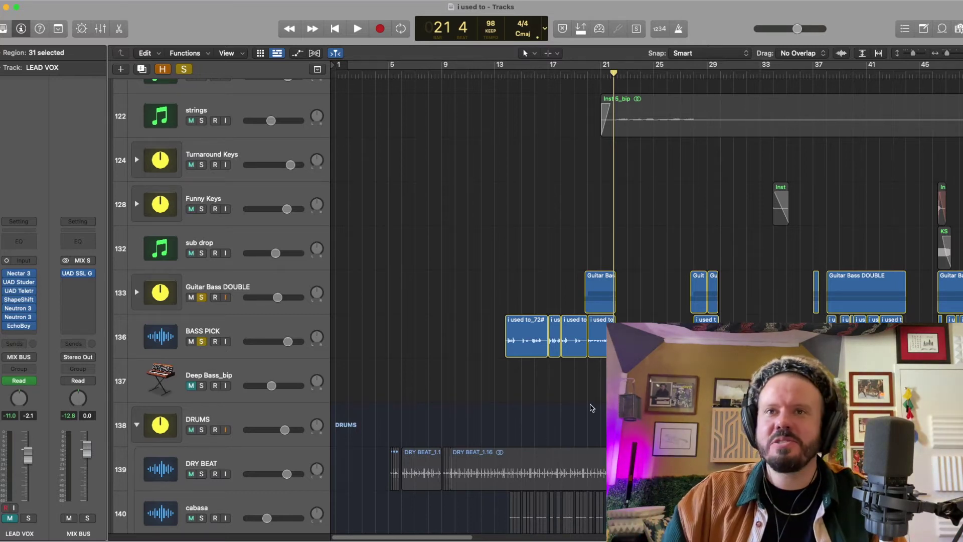
- Play the full arrangement from bar 28
scroll(591, 408, right, 5)
click(602, 72)
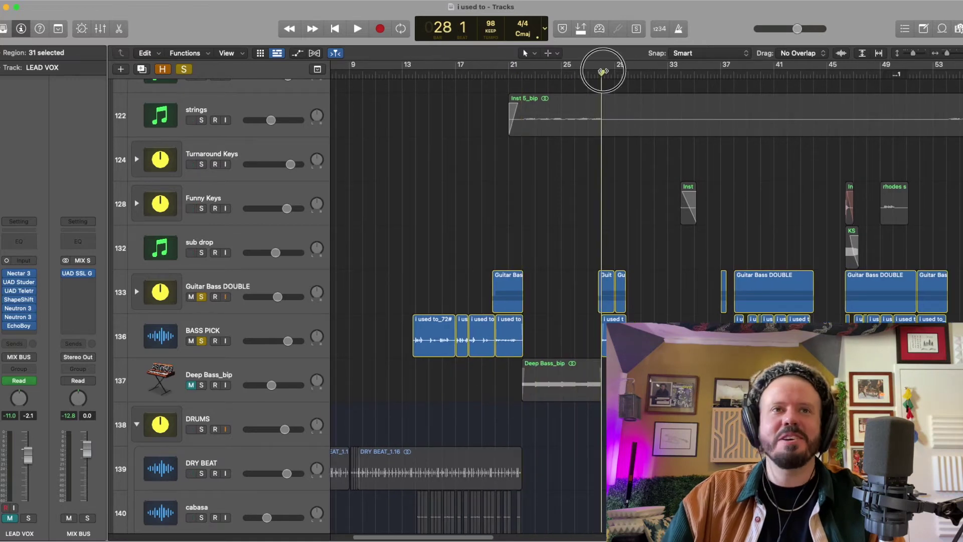
key(space)
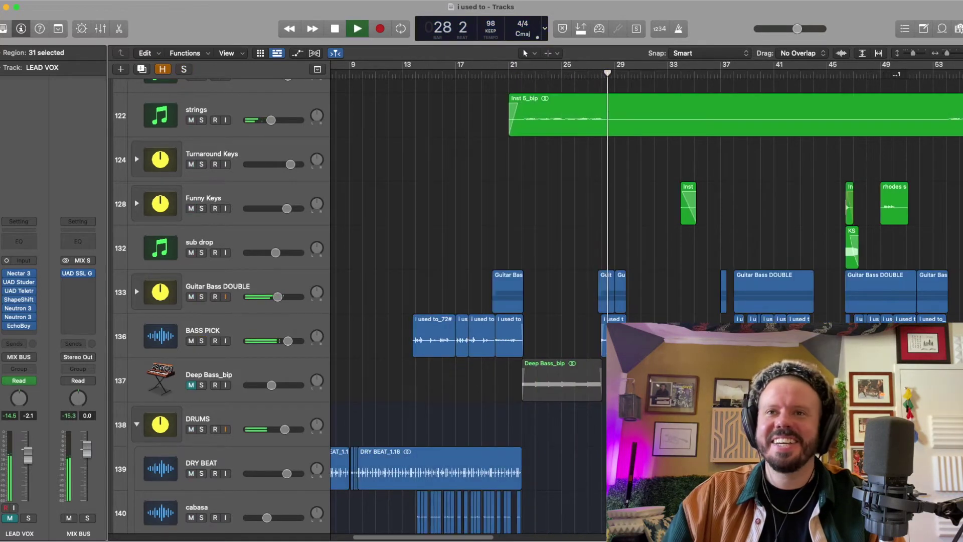
scroll(587, 333, right, 6)
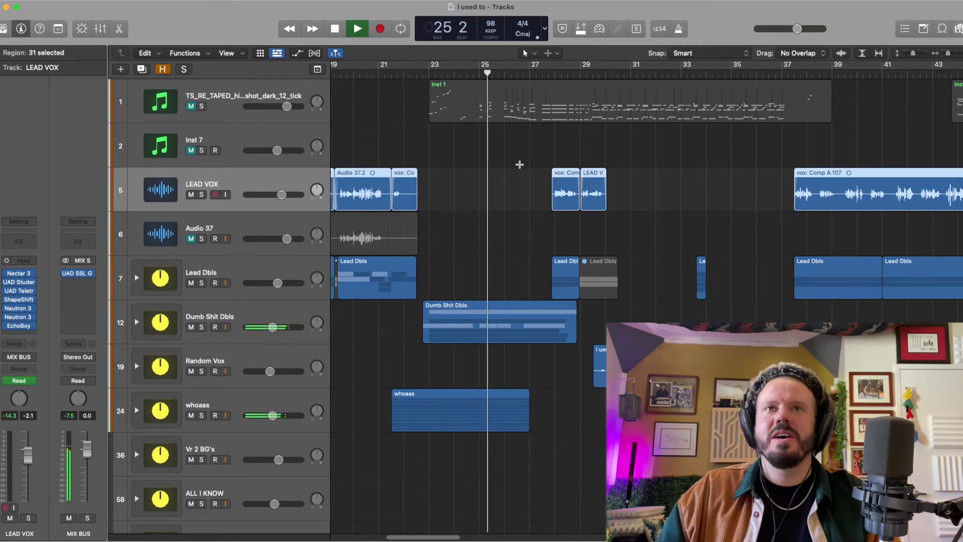
- Stop playback, set the playhead to bar 22, solo floaty pads and expand its layered tracks
key(space)
scroll(486, 211, down, 15)
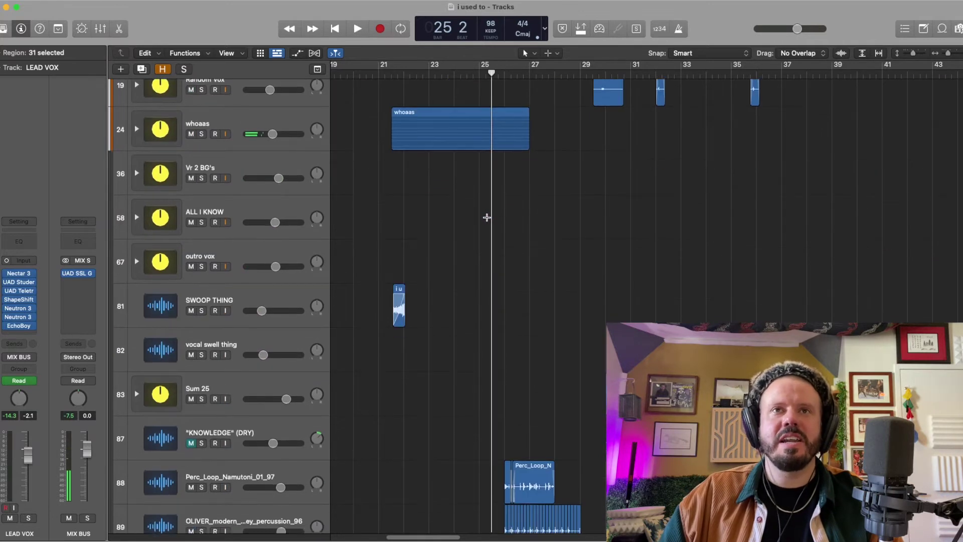
scroll(485, 221, down, 5)
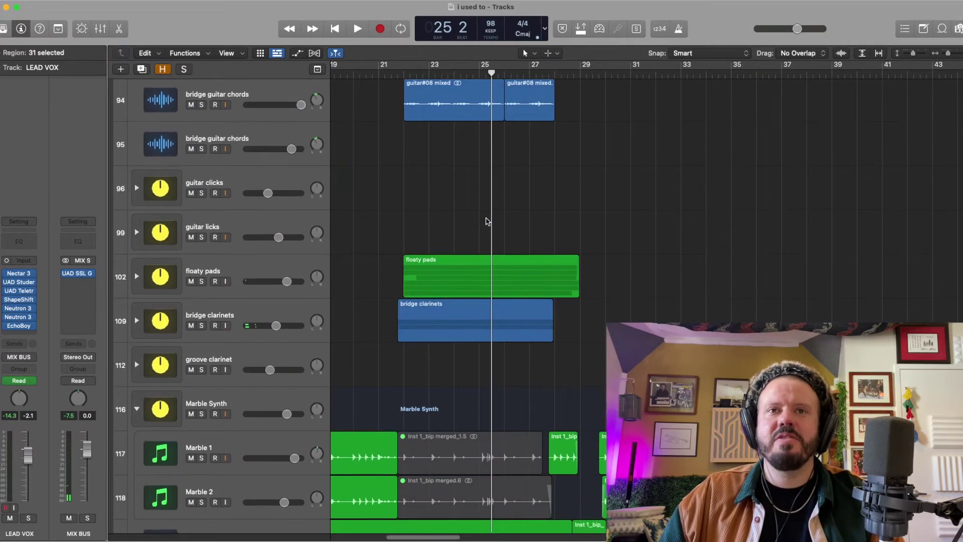
click(400, 77)
click(201, 195)
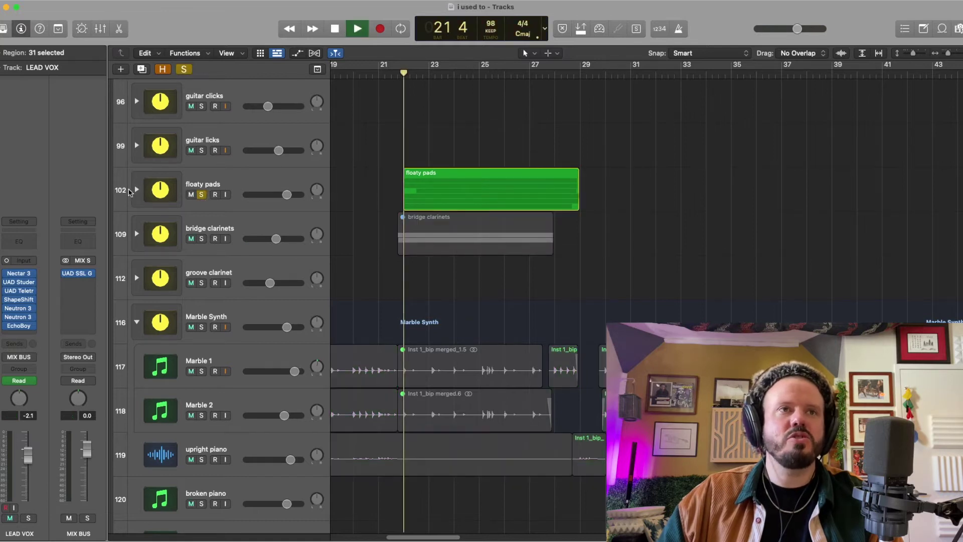
click(136, 190)
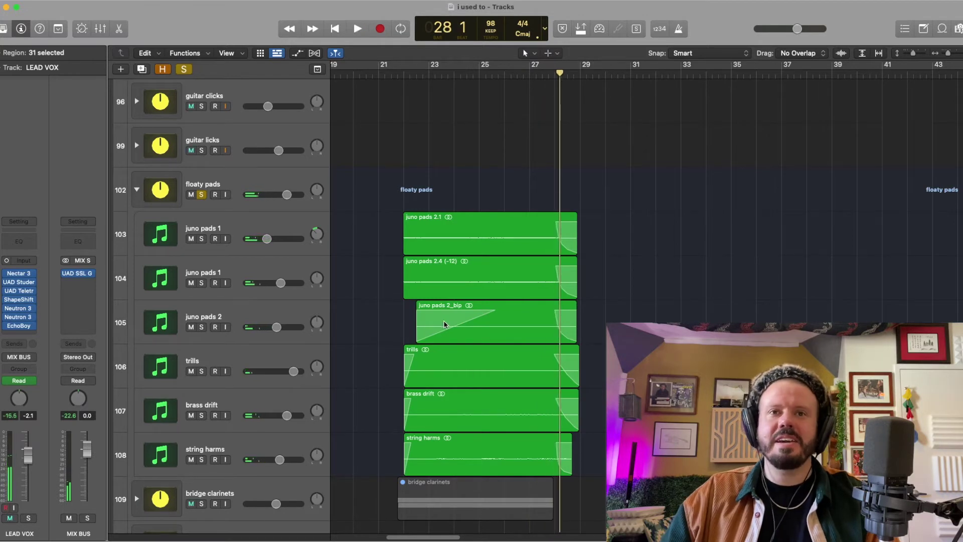
scroll(433, 371, down, 3)
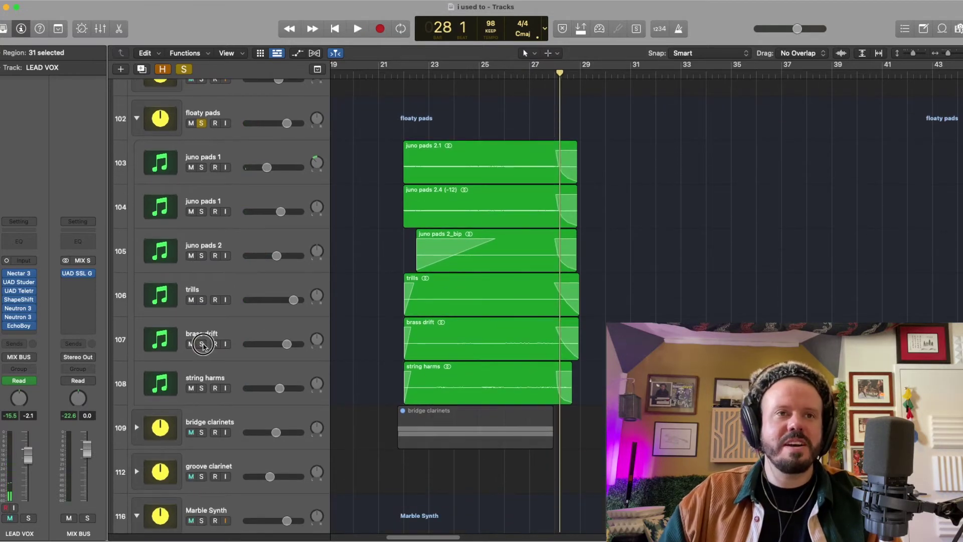
- Play brass drift soloed, then add string harms, trills, juno pads 2 and both juno pads 1
click(202, 344)
key(space)
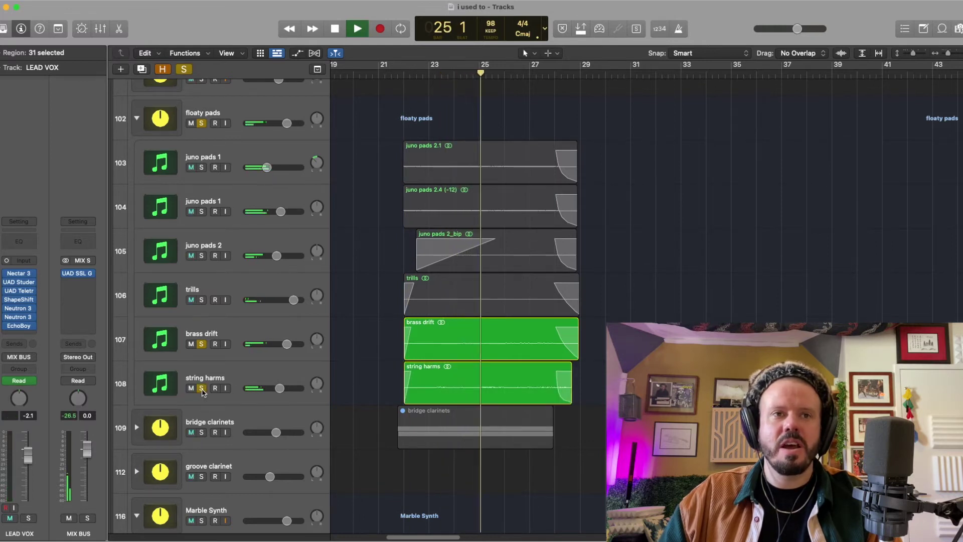
click(201, 389)
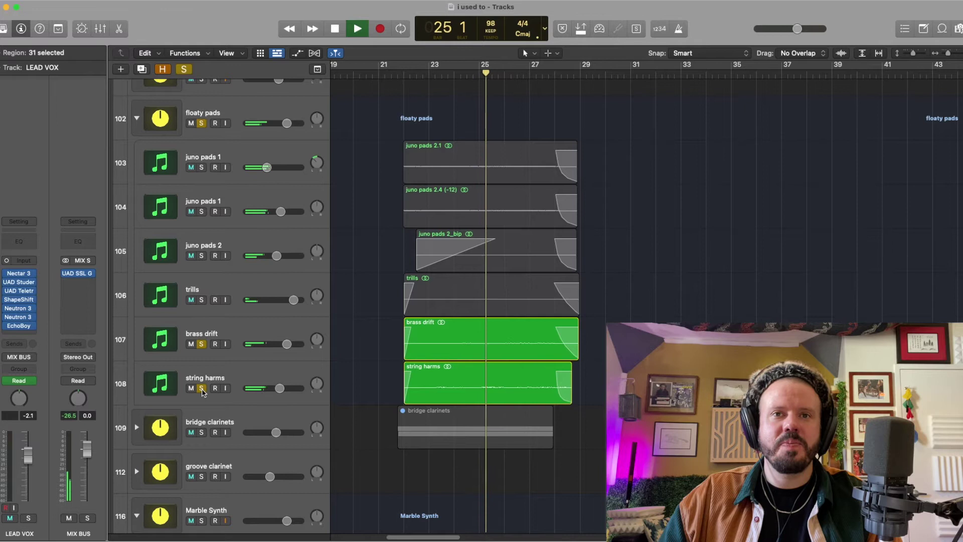
click(435, 75)
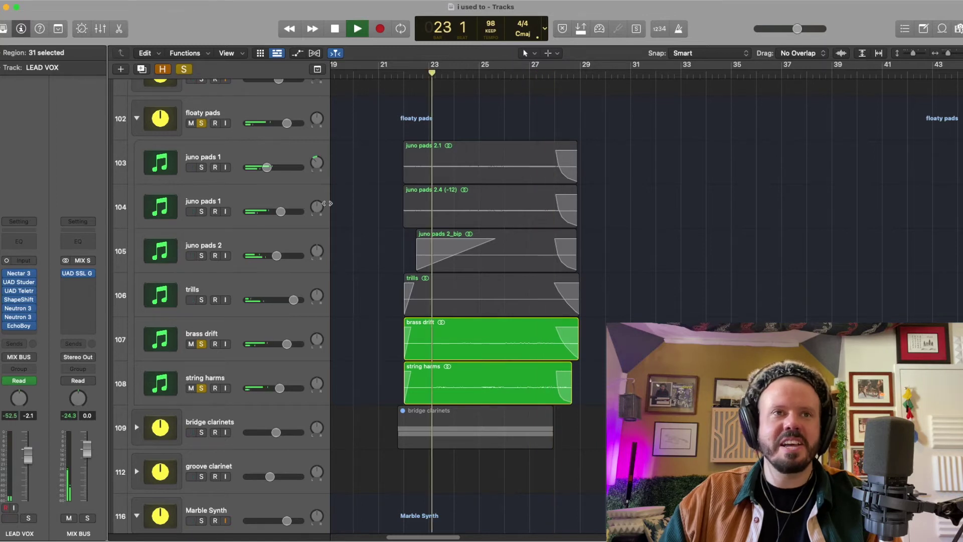
click(201, 299)
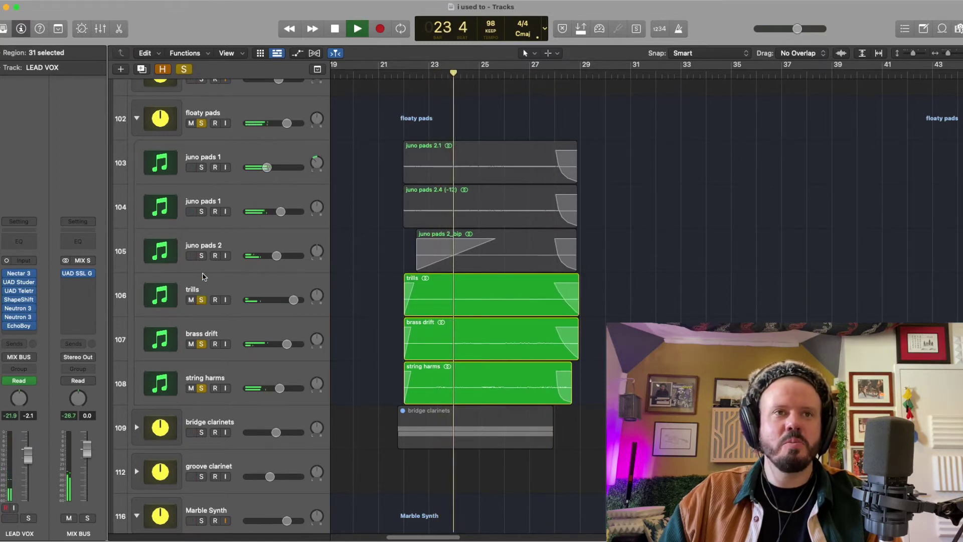
click(201, 255)
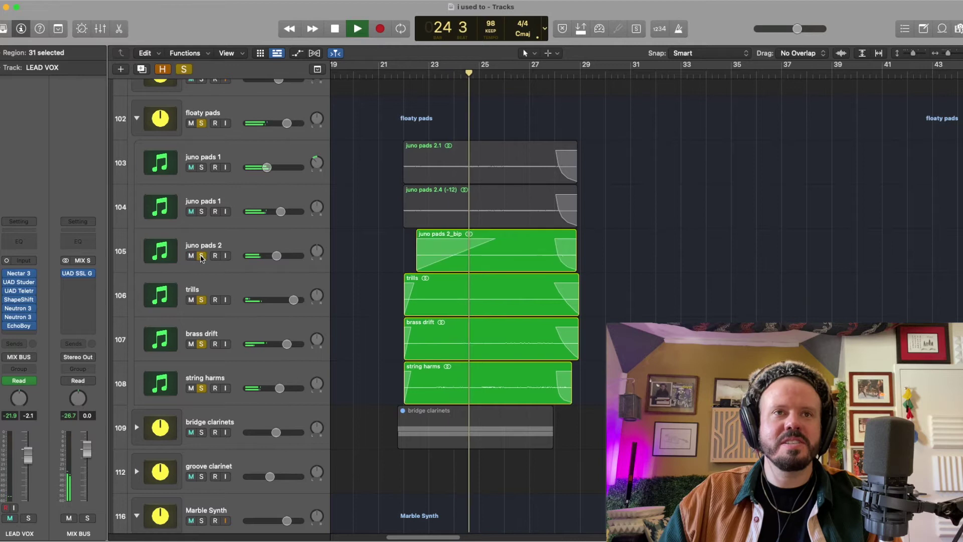
click(201, 211)
click(202, 167)
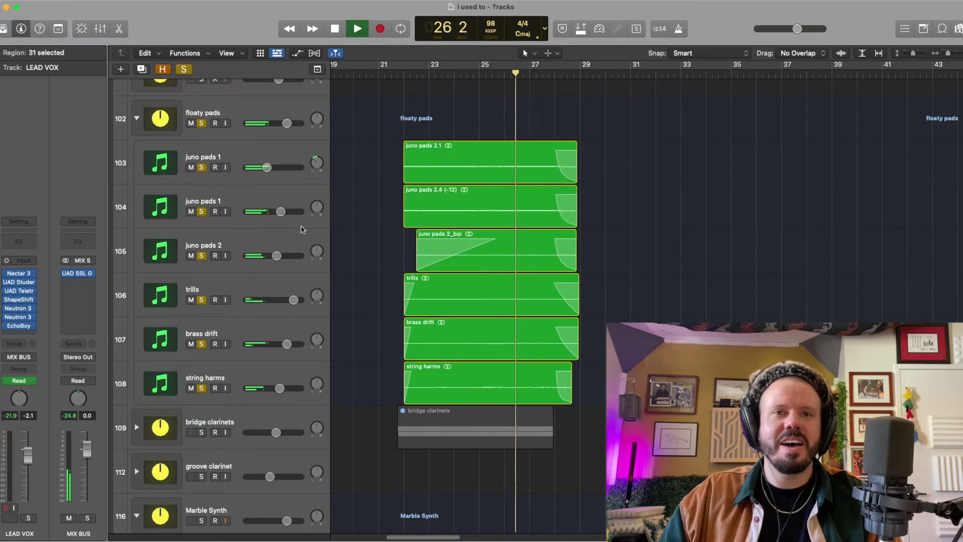
key(space)
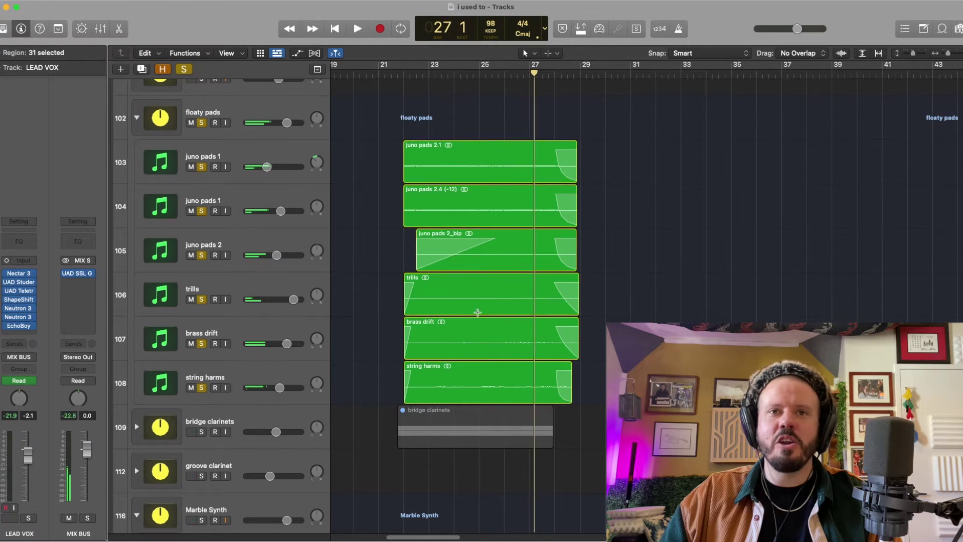
scroll(477, 313, down, 2)
scroll(477, 312, down, 1)
- Expand and solo the bridge clarinets folder, then play from bar 21
click(135, 354)
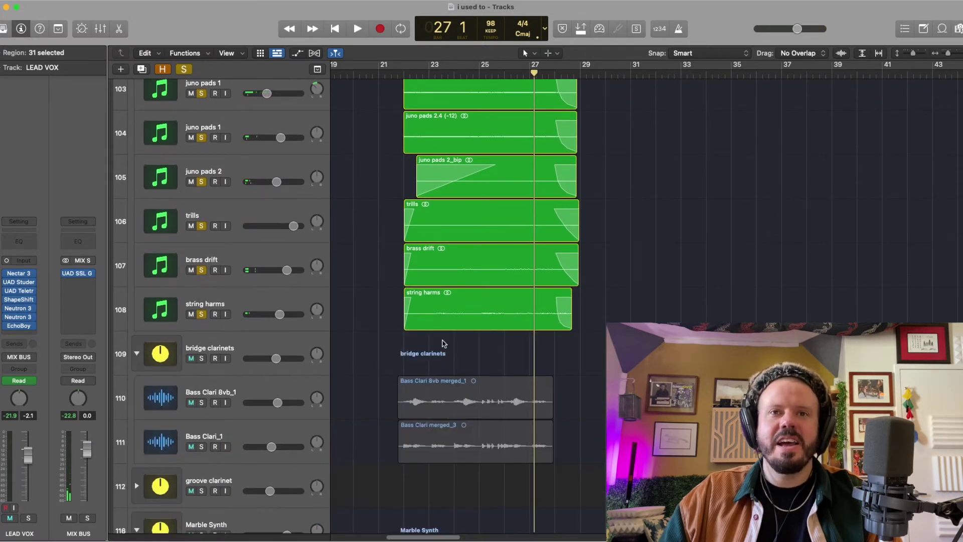
scroll(443, 340, down, 1)
click(402, 70)
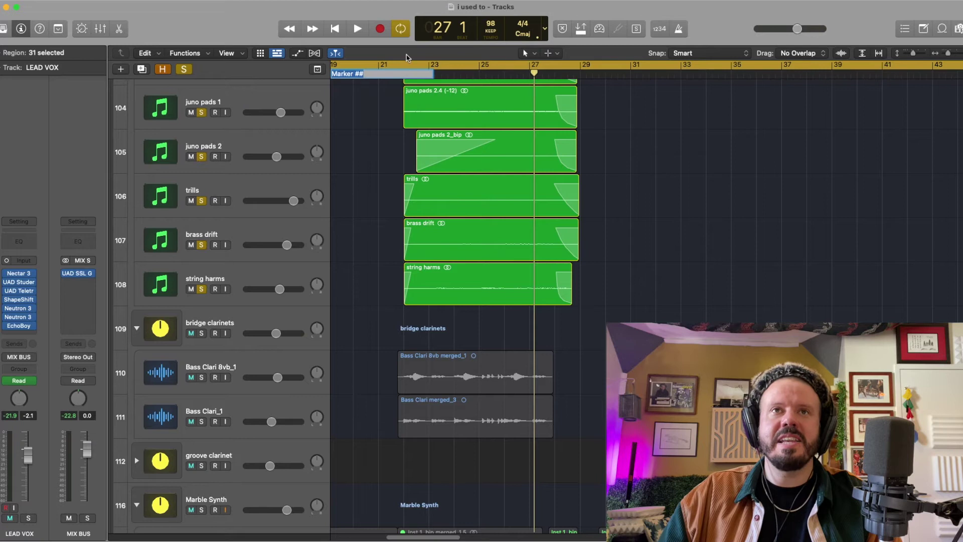
click(402, 70)
click(389, 75)
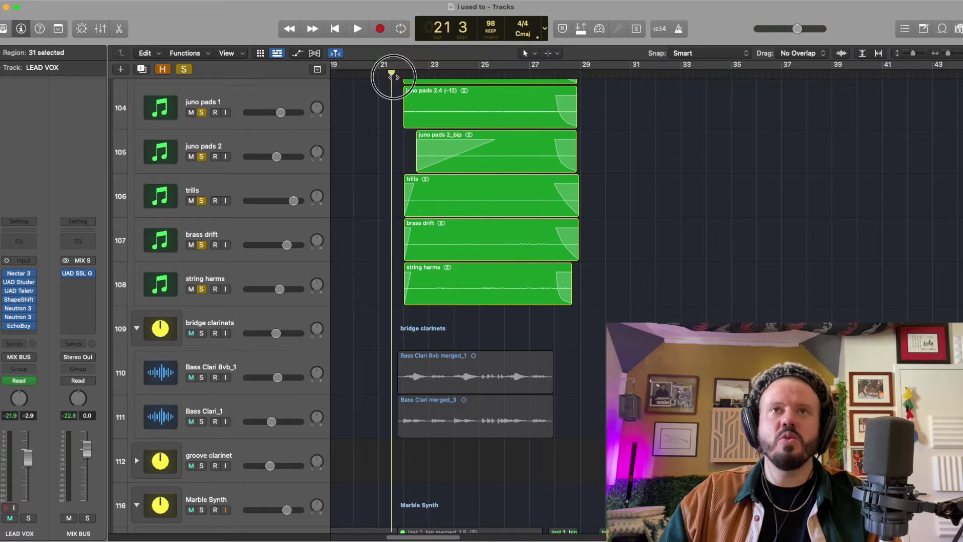
click(201, 334)
key(space)
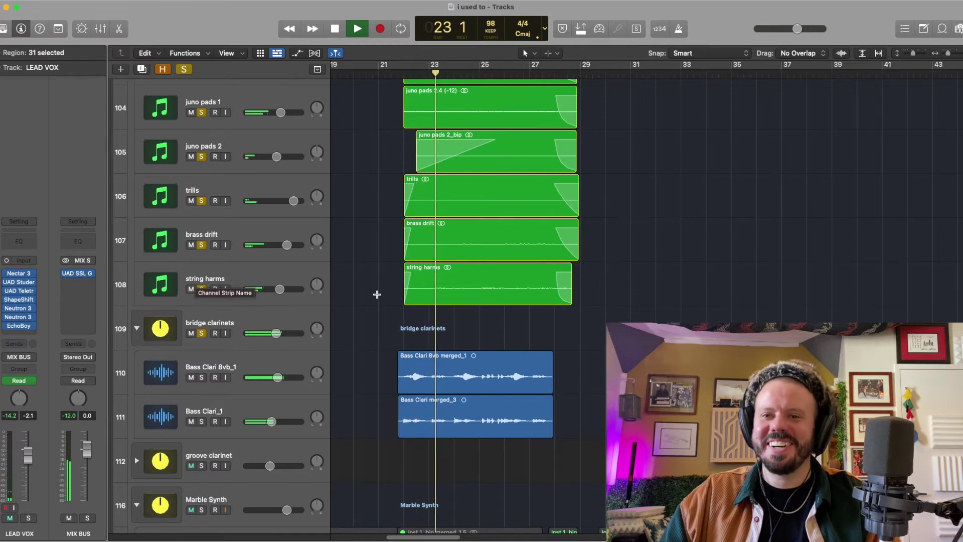
- Unsolo floaty pads tracks 102–108 and set a cycle range over bars 22–29
scroll(382, 281, up, 1)
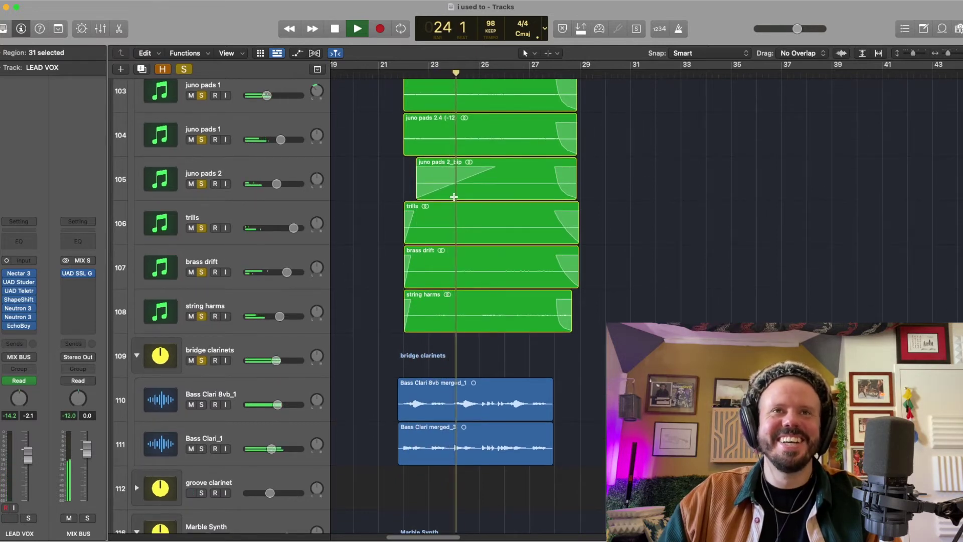
scroll(442, 198, up, 2)
scroll(240, 154, up, 1)
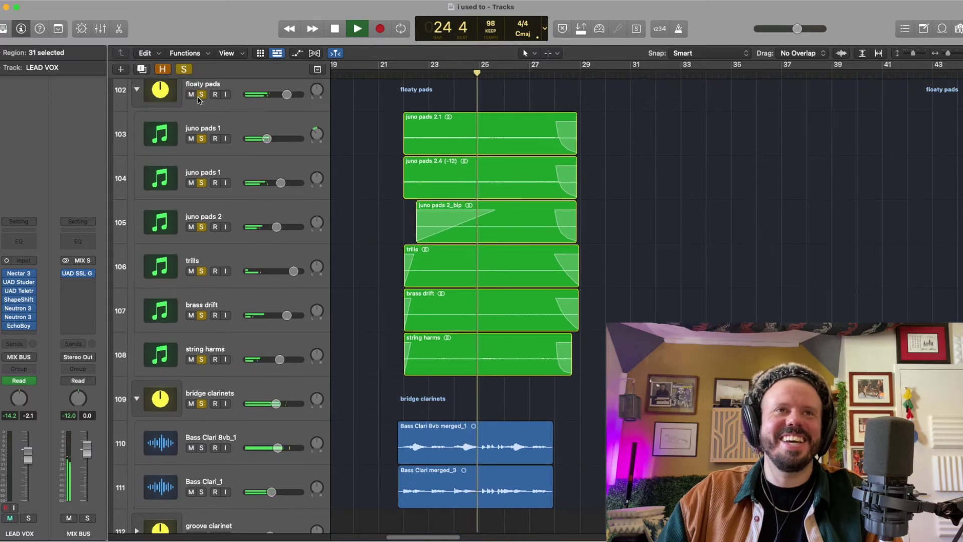
drag(202, 94, 202, 360)
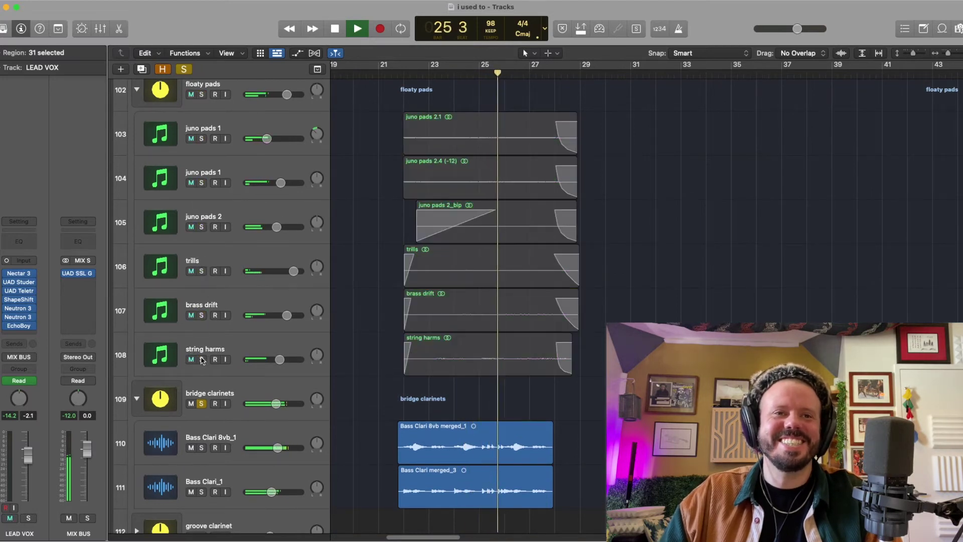
scroll(519, 361, down, 6)
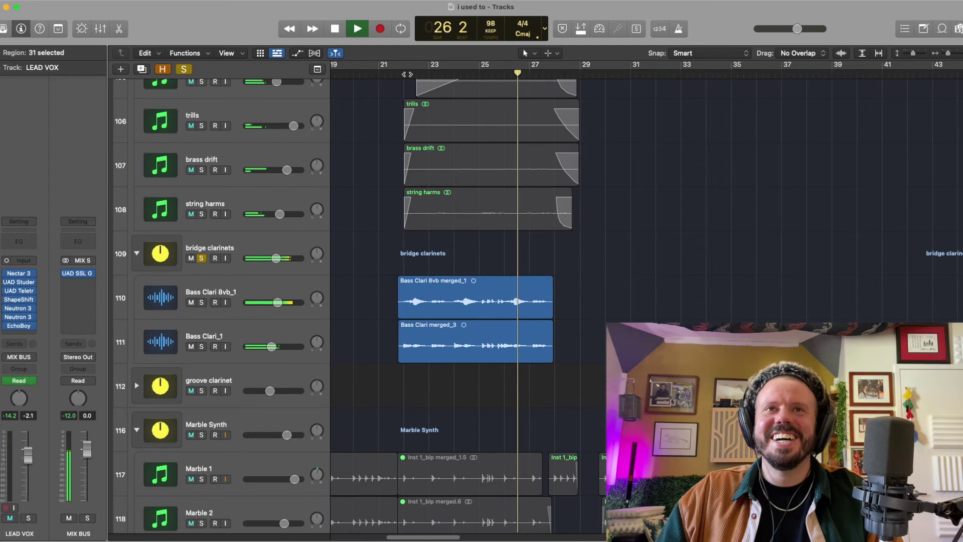
drag(403, 72, 577, 70)
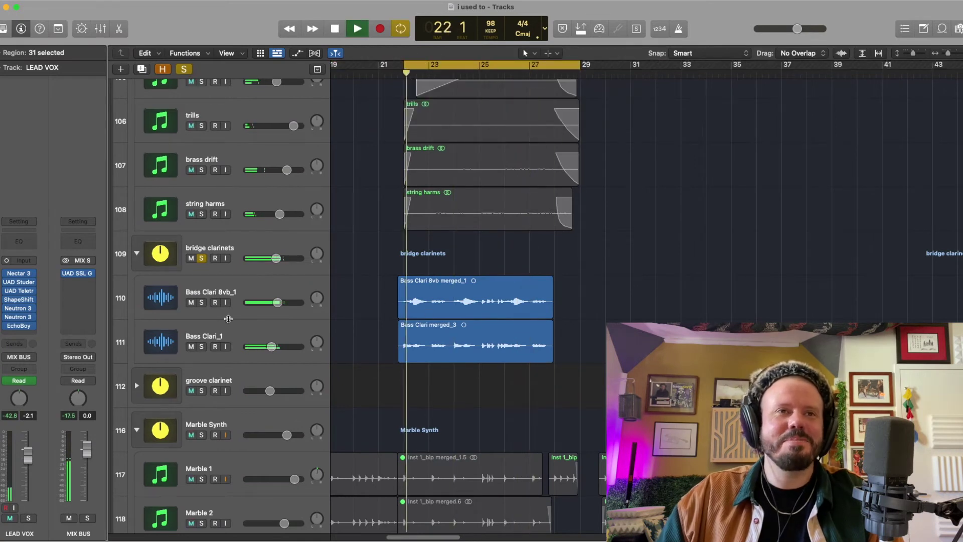
- Audition Bass Clari_1 soloed, then Bass Clari 8vb_1 soloed on its own from the loop start
click(201, 346)
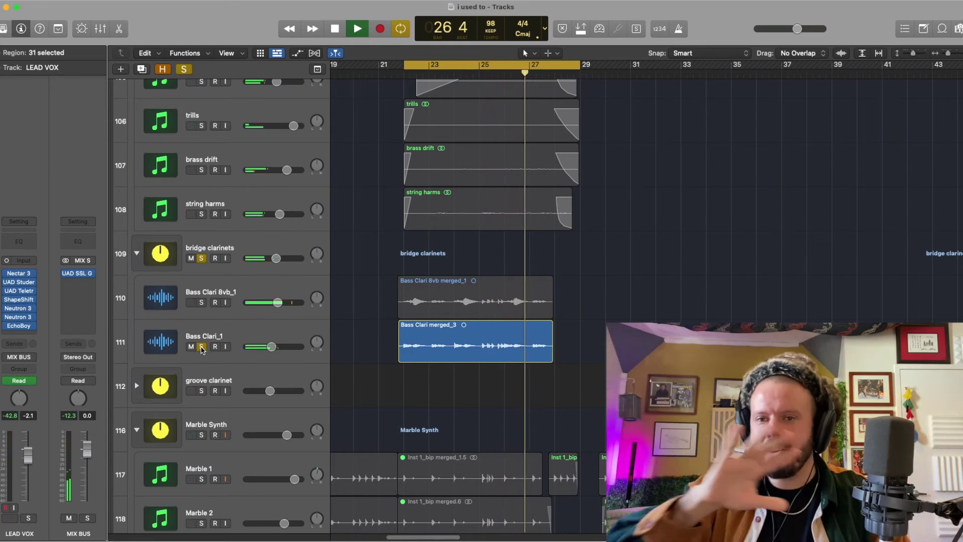
key(space)
click(201, 302)
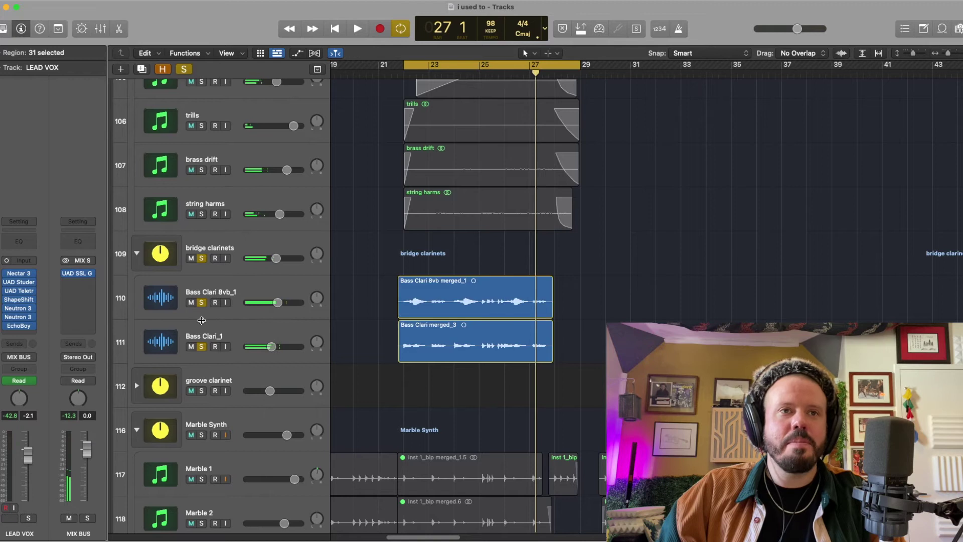
click(201, 346)
key(space)
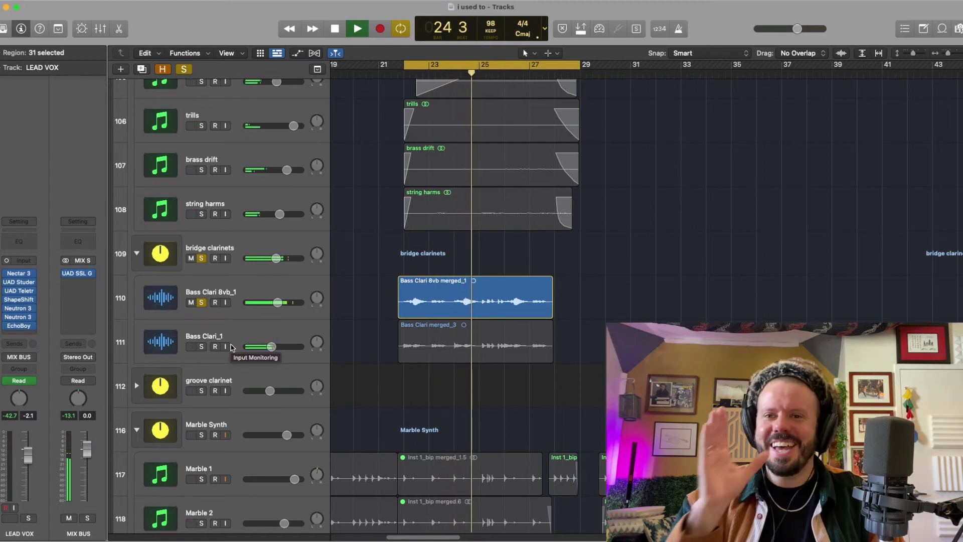
key(space)
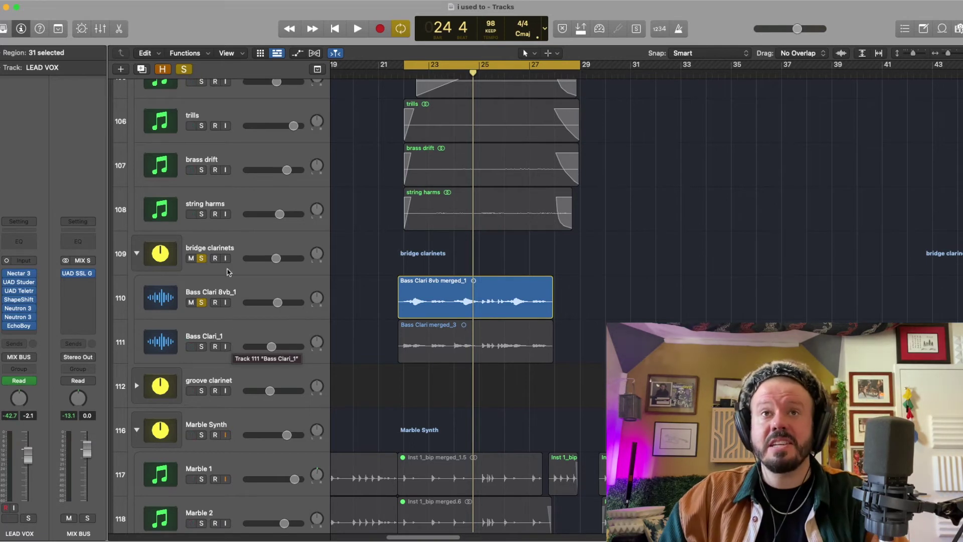
- Restart playback and clear the solos on Bass Clari 8vb_1 and the bridge clarinets folder
key(shift+Return)
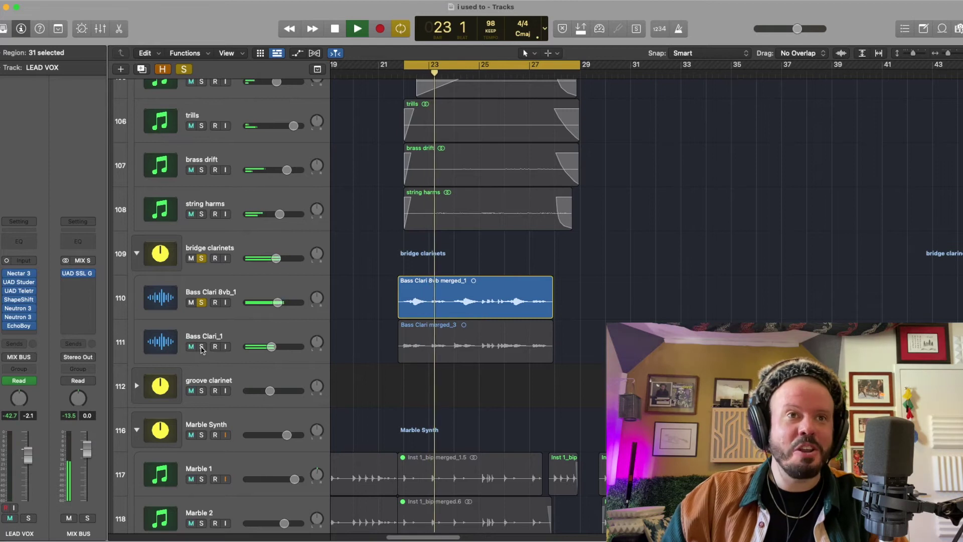
click(201, 302)
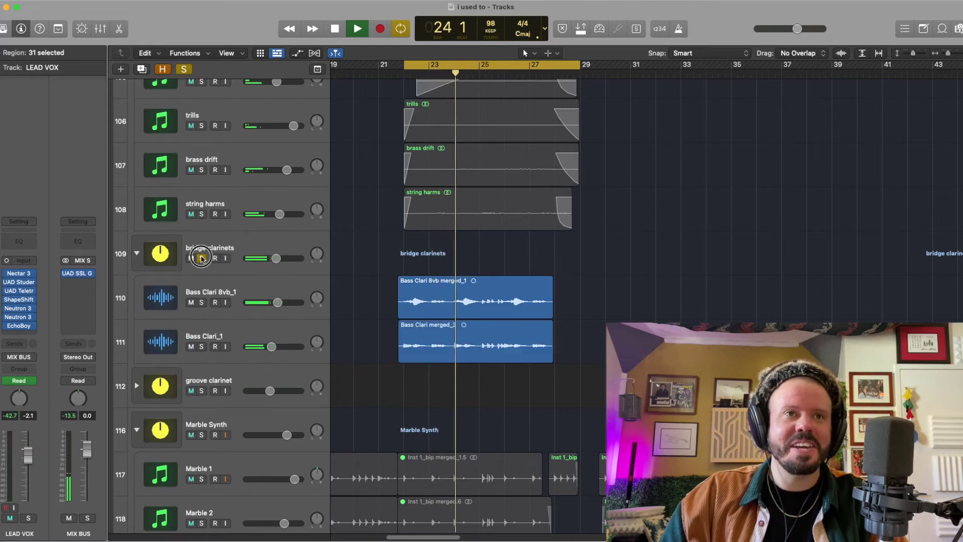
click(201, 257)
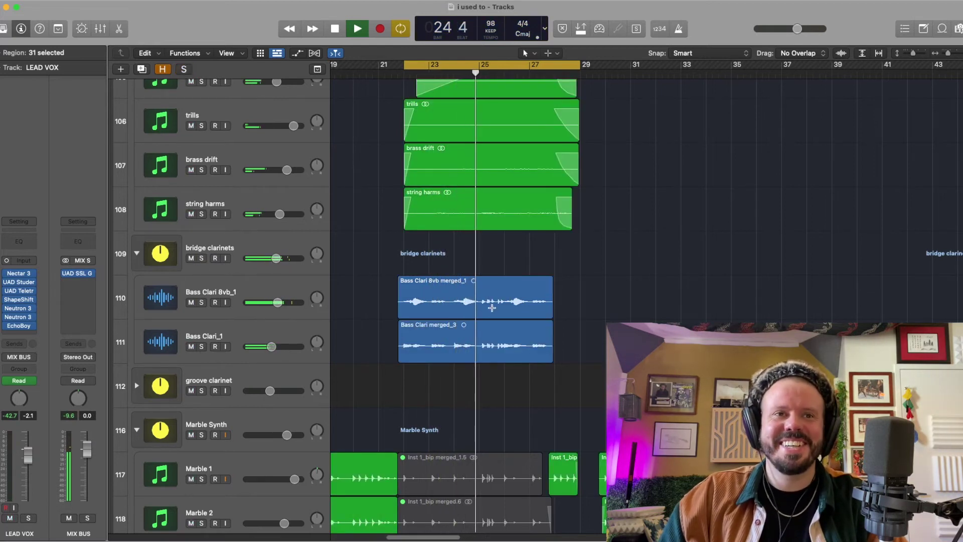
scroll(492, 306, up, 1)
scroll(491, 305, up, 15)
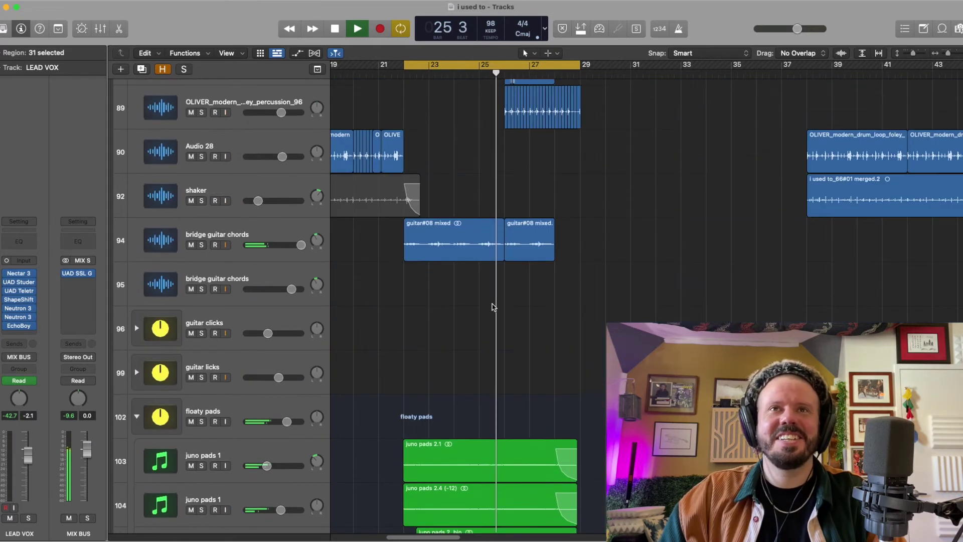
scroll(491, 214, up, 3)
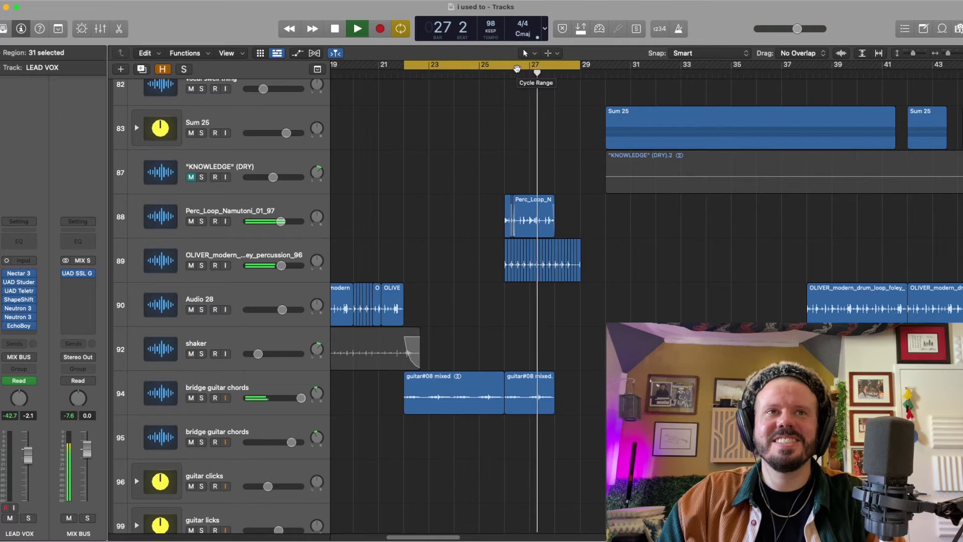
- Turn off the bars 22–29 cycle and stop playback
scroll(522, 137, up, 4)
scroll(523, 137, up, 5)
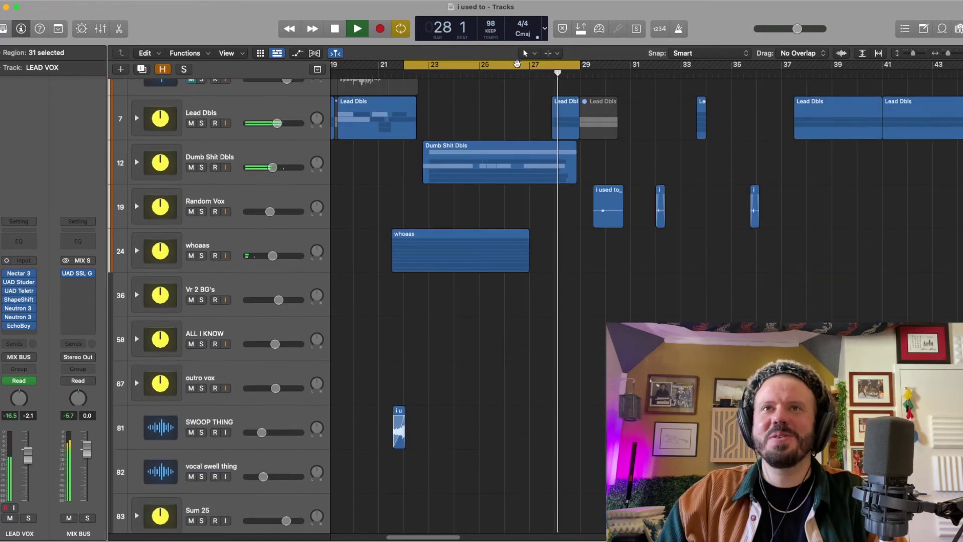
click(517, 64)
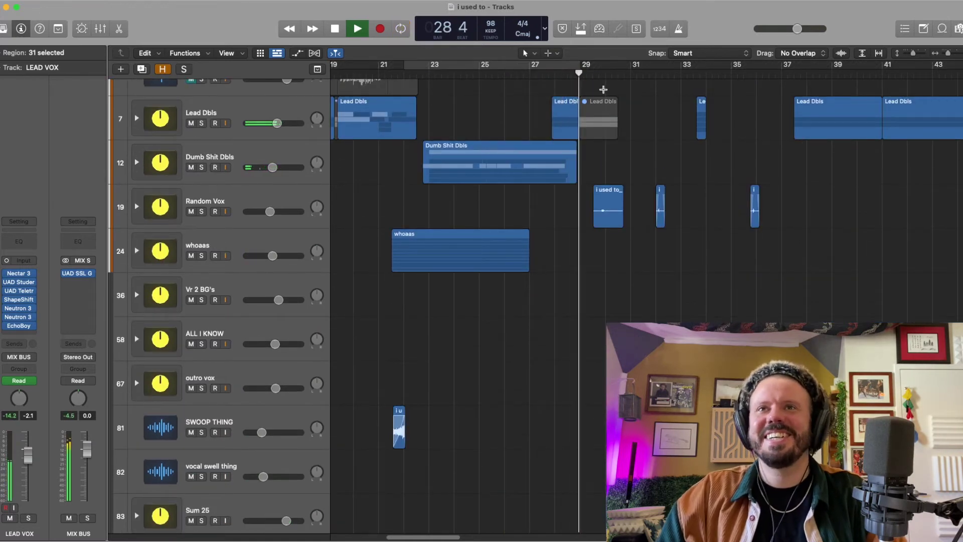
key(space)
scroll(584, 169, right, 5)
- Play the full mix from bar 30 through the vocal section, then stop
click(487, 73)
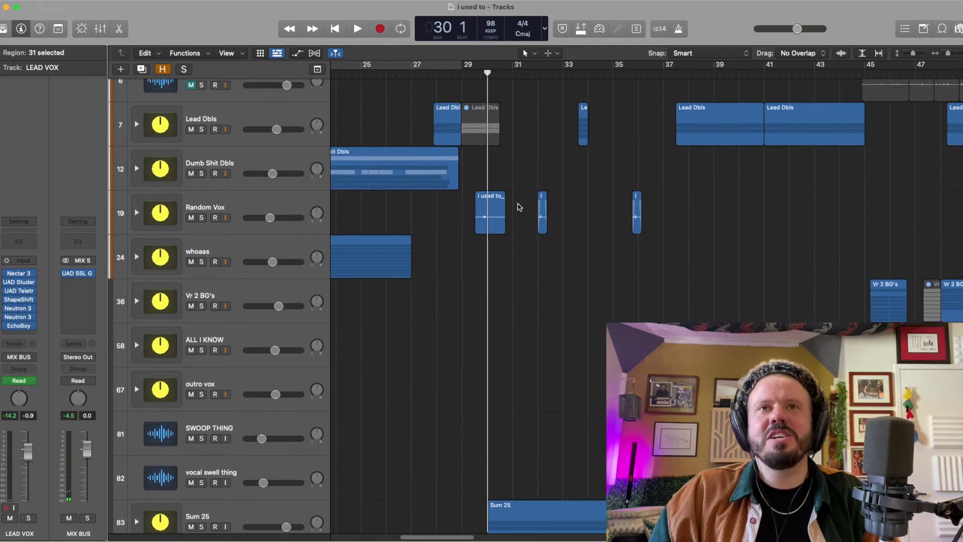
scroll(517, 208, up, 4)
scroll(521, 206, down, 5)
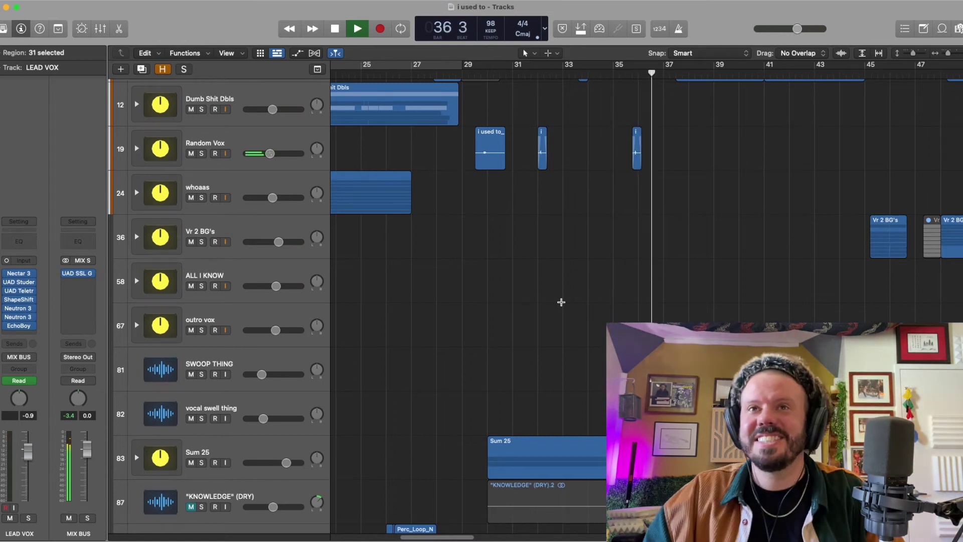
scroll(599, 373, down, 2)
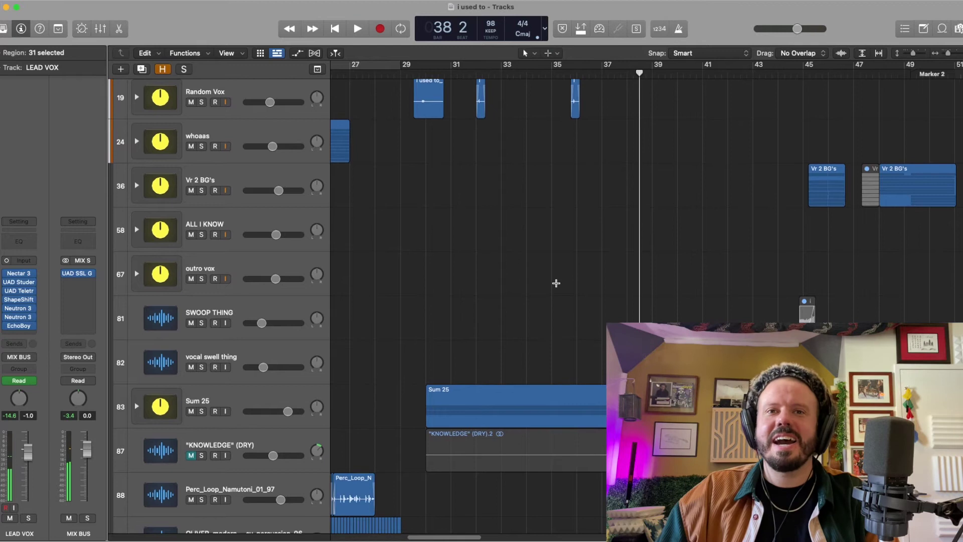
scroll(356, 190, down, 5)
key(space)
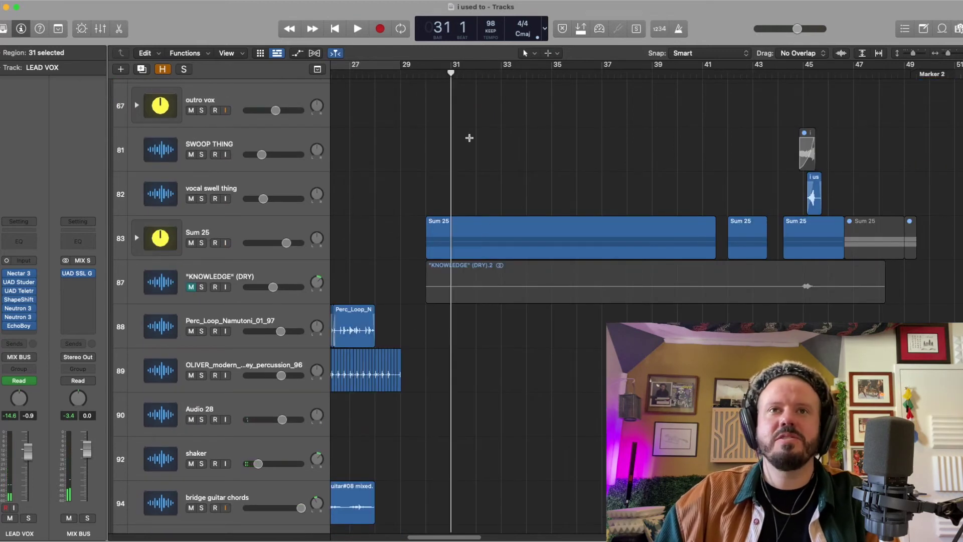
scroll(482, 243, down, 20)
- Expand the TRUMPETS folder and play it soloed
scroll(503, 284, down, 20)
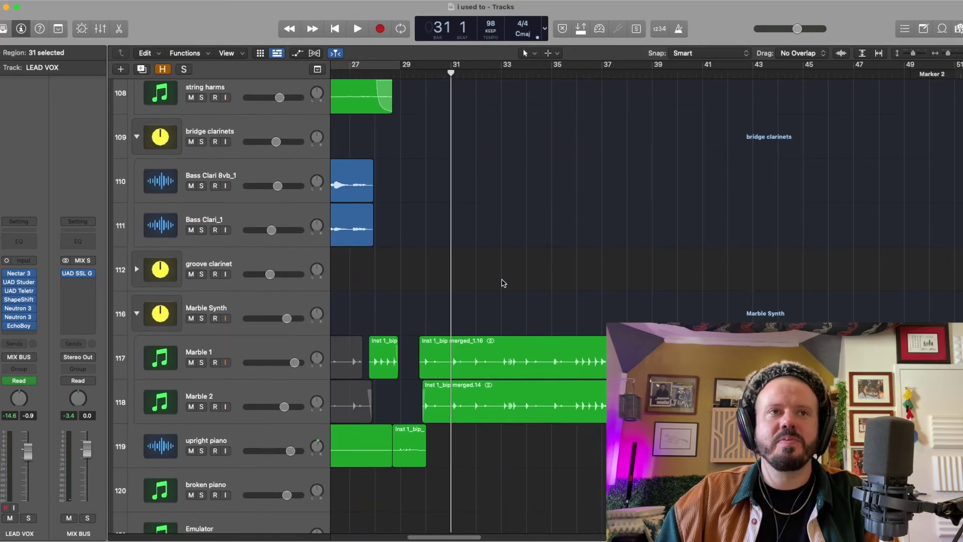
scroll(502, 280, down, 15)
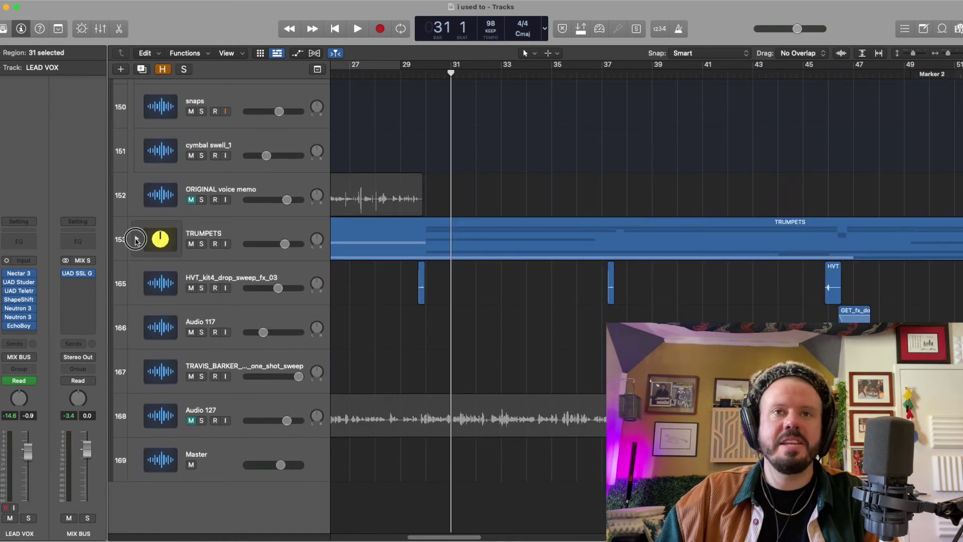
click(135, 240)
scroll(496, 315, down, 2)
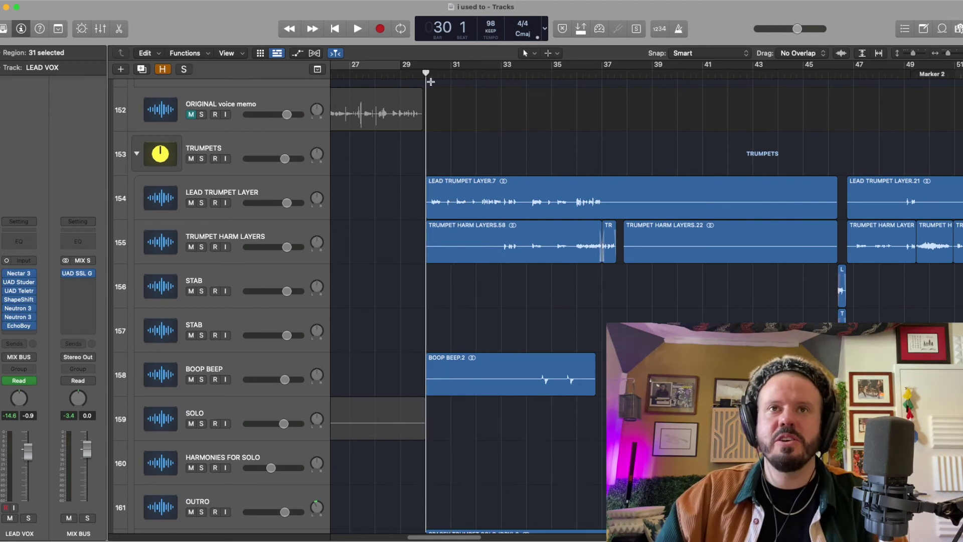
key(space)
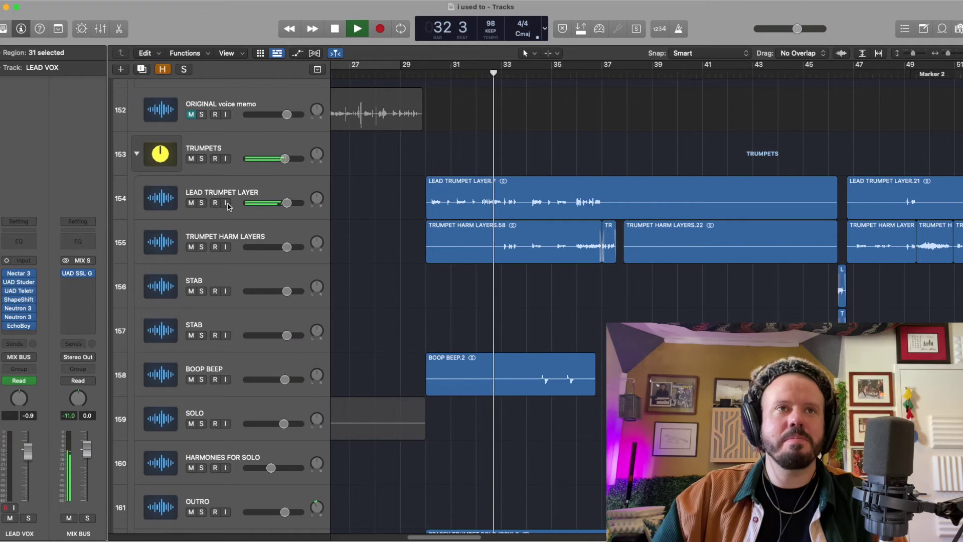
click(203, 159)
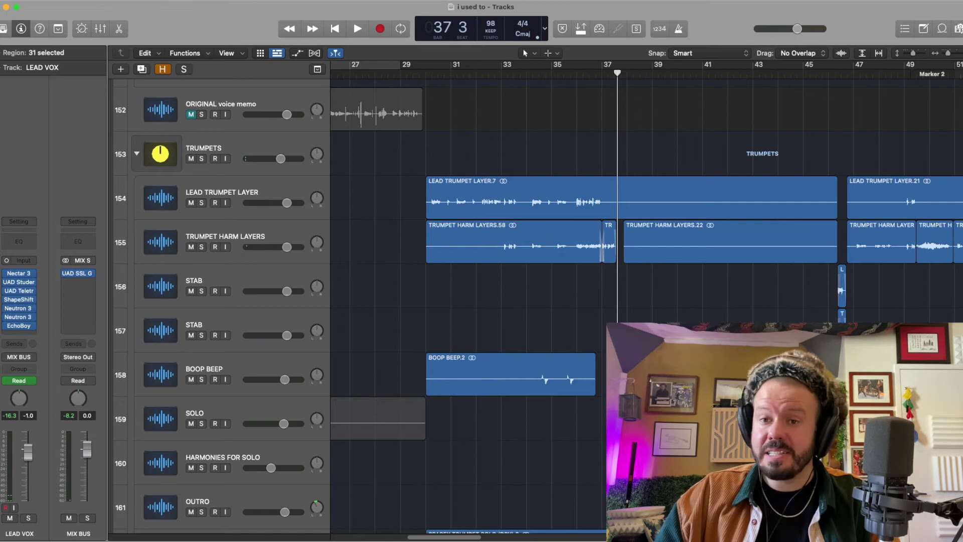
- Save the project and zoom out to shorter track rows and more visible bars
key(super+s)
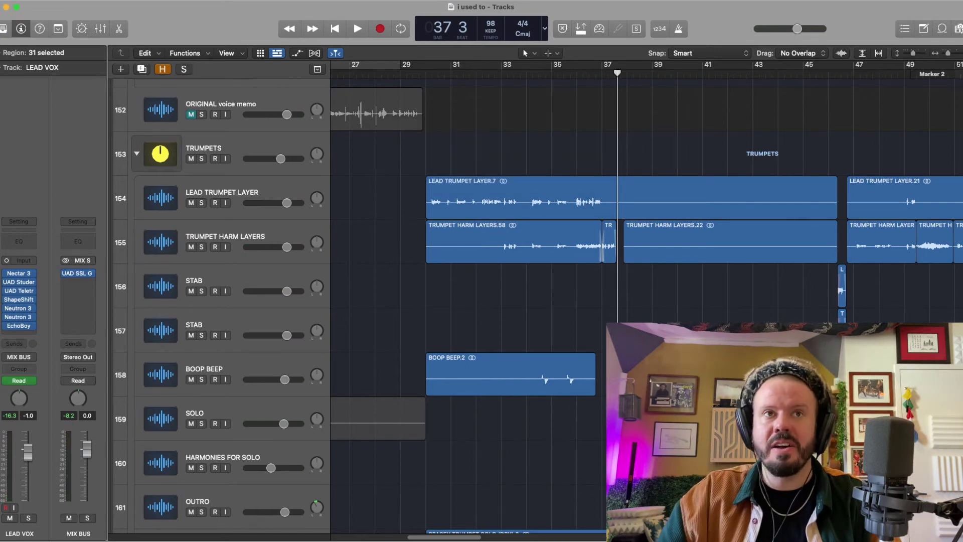
key(super+Up)
key(super+Left)
key(super+Left)
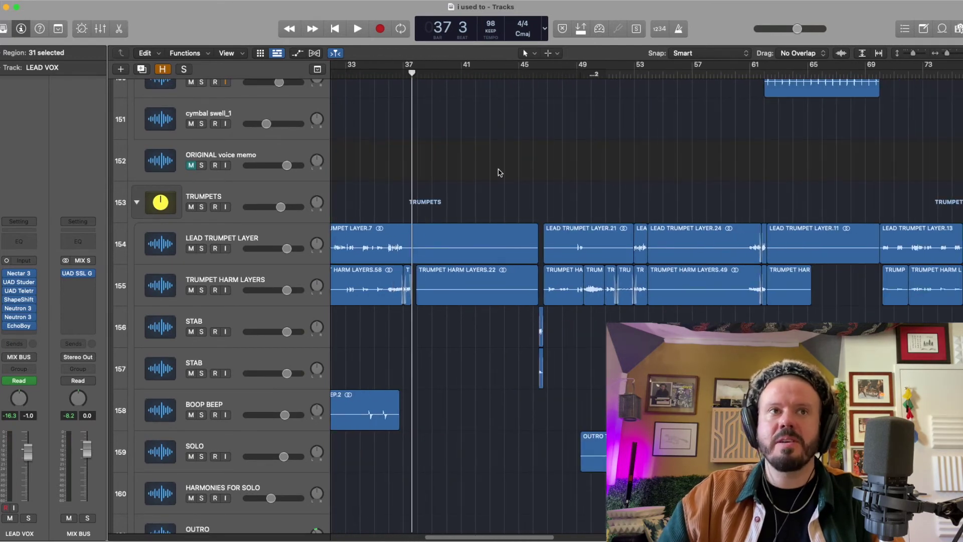
scroll(495, 202, up, 10)
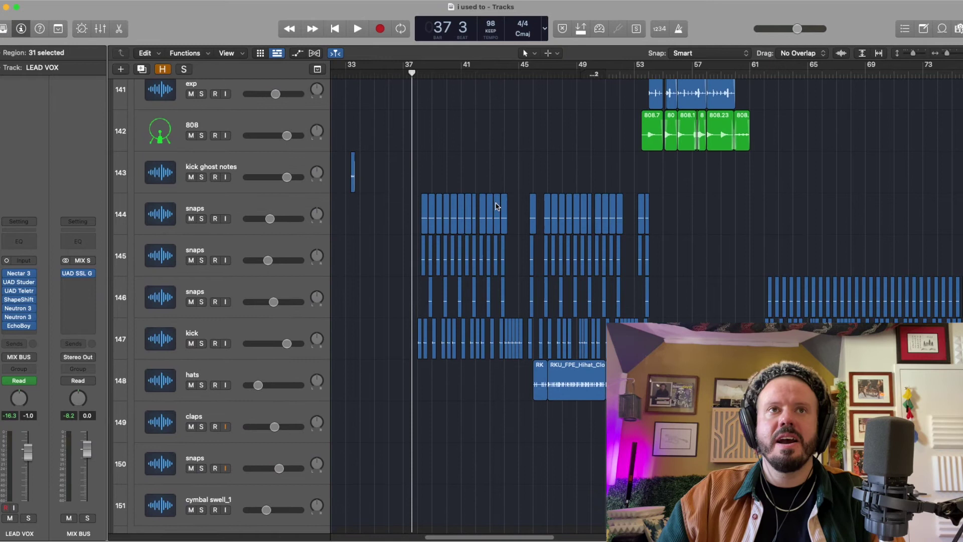
scroll(495, 207, up, 10)
- Play the song from bar 36 while scrolling the track list to the bass tracks
key(space)
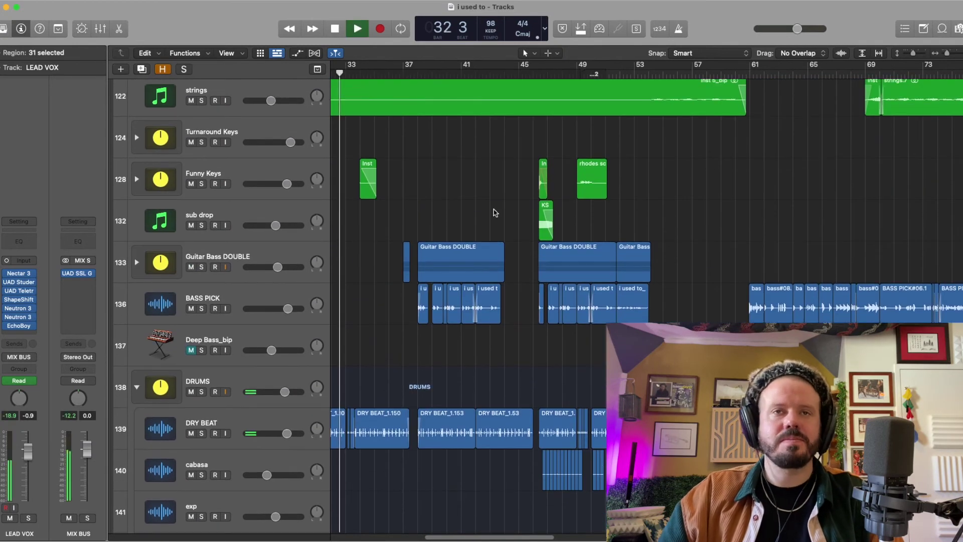
click(396, 70)
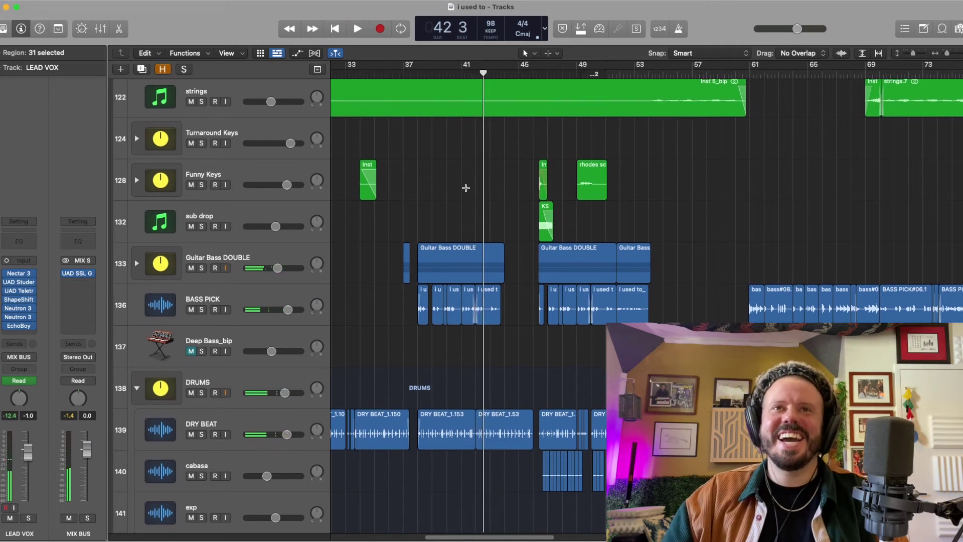
scroll(467, 186, up, 6)
scroll(464, 195, up, 3)
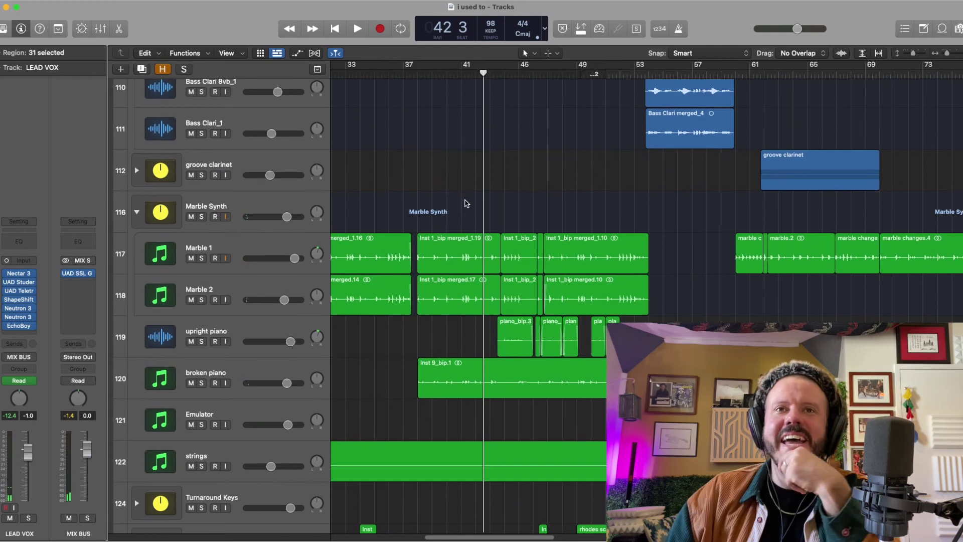
scroll(468, 209, up, 2)
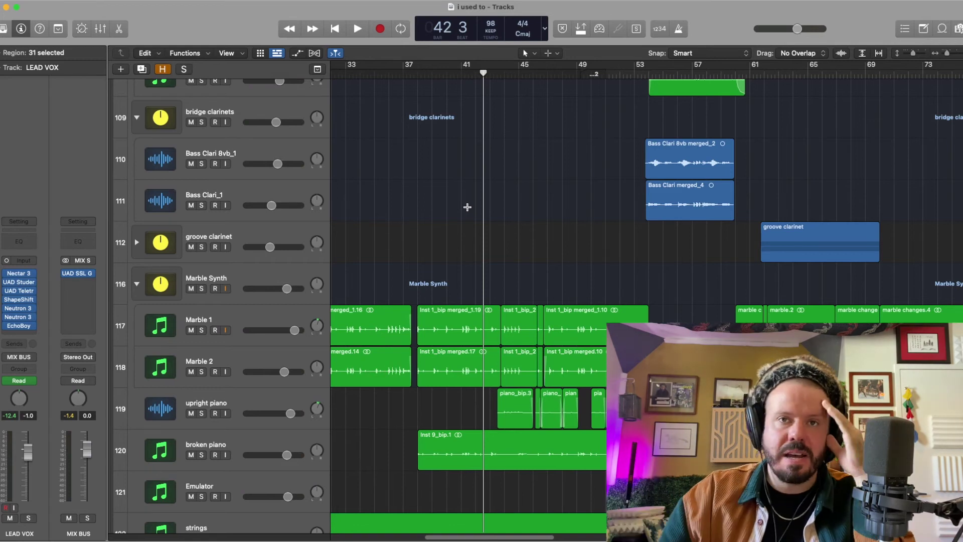
scroll(501, 194, up, 20)
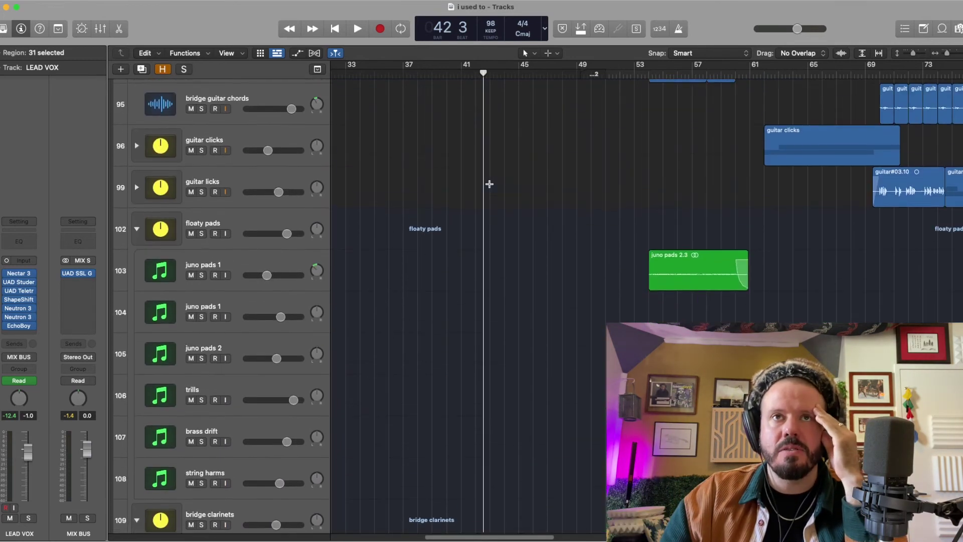
scroll(490, 185, up, 2)
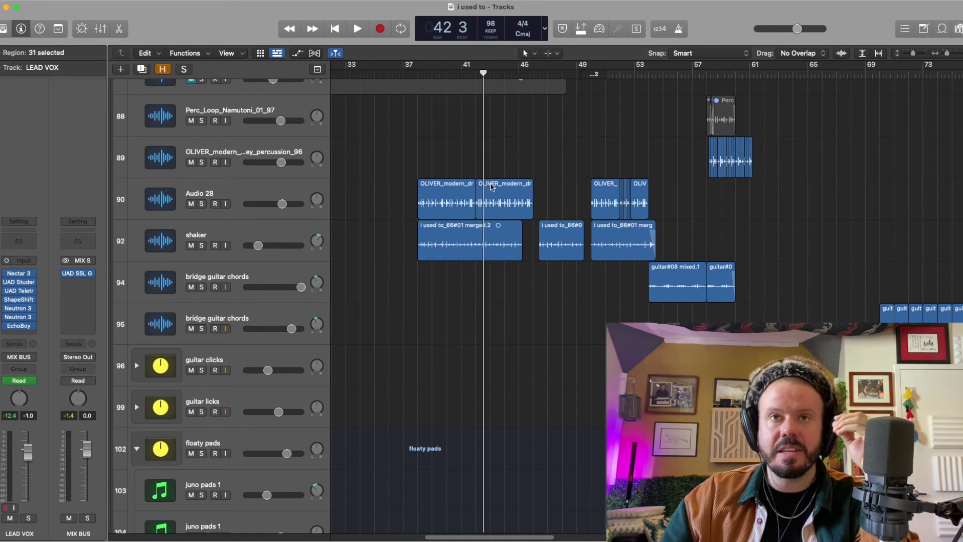
scroll(491, 187, up, 10)
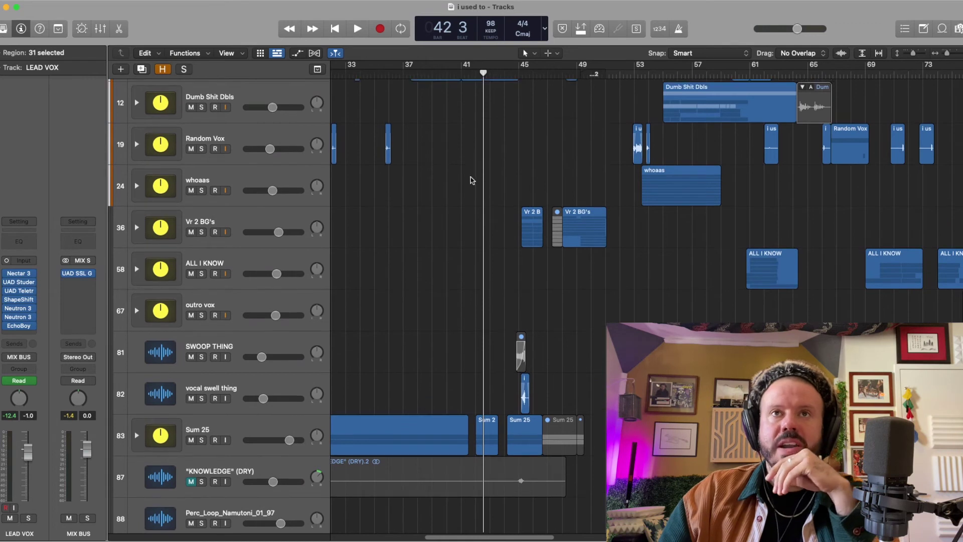
scroll(468, 182, up, 5)
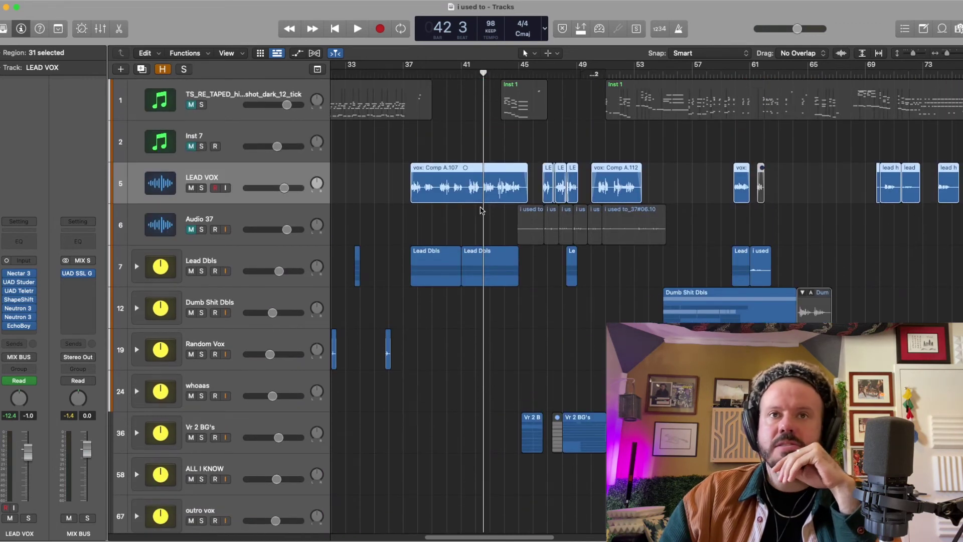
scroll(481, 209, down, 15)
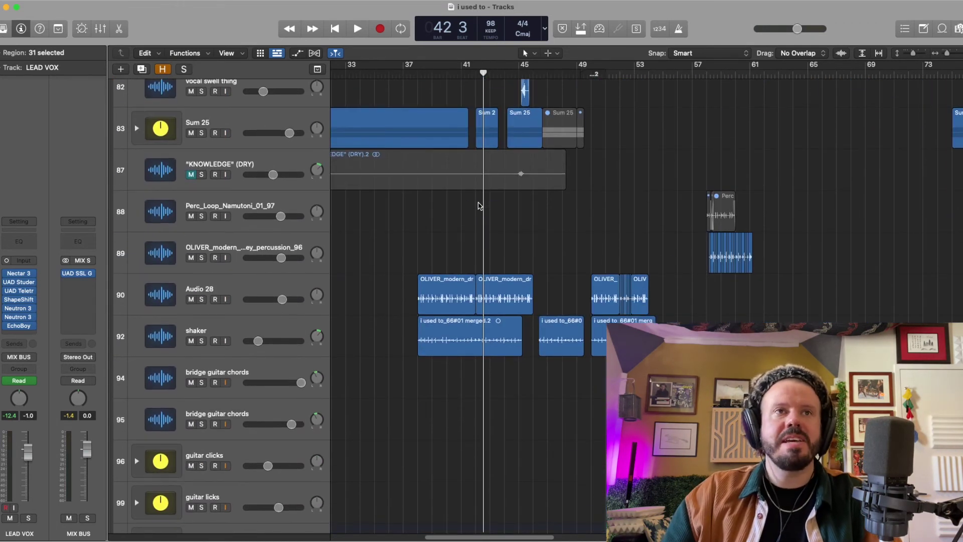
scroll(479, 205, down, 15)
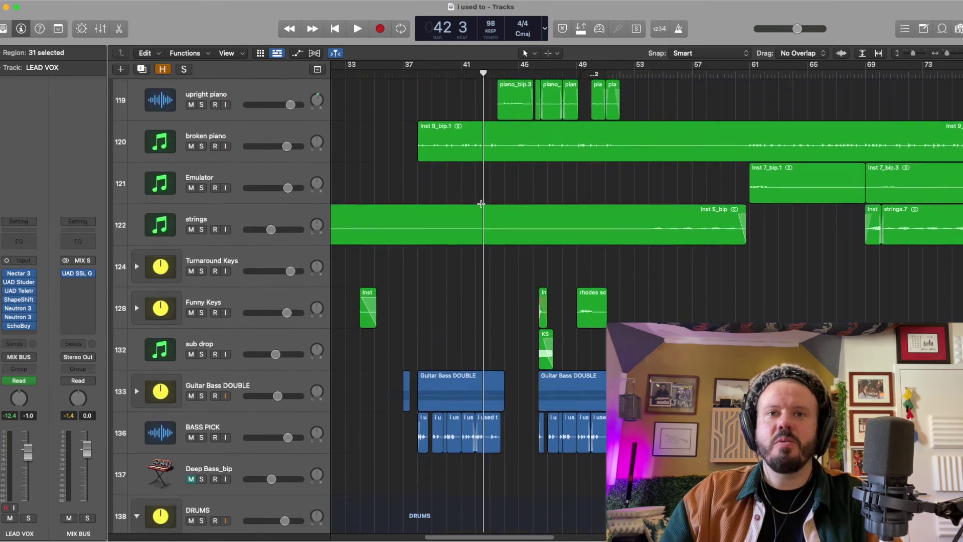
scroll(481, 203, down, 5)
- Solo Guitar Bass DOUBLE and BASS PICK and play them from bar 32
click(201, 149)
click(201, 191)
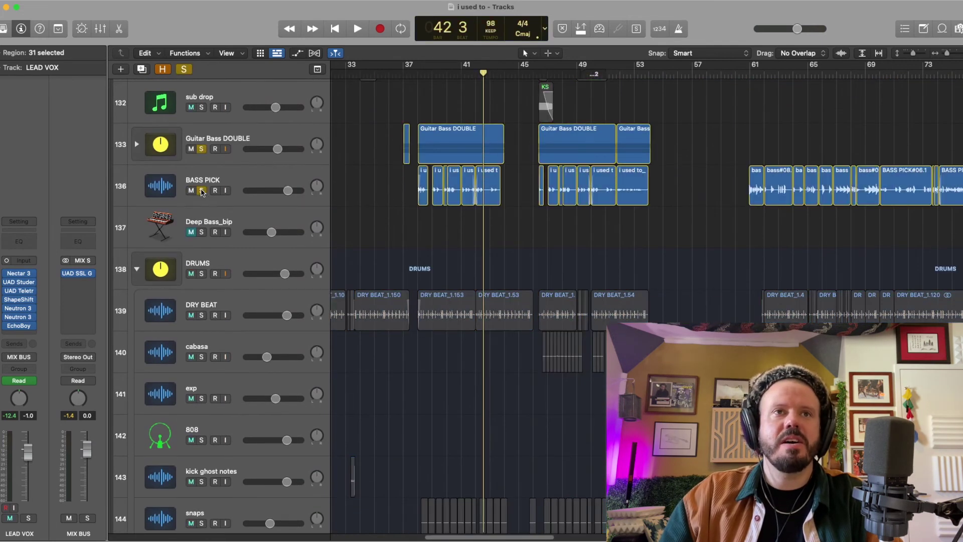
click(339, 70)
key(space)
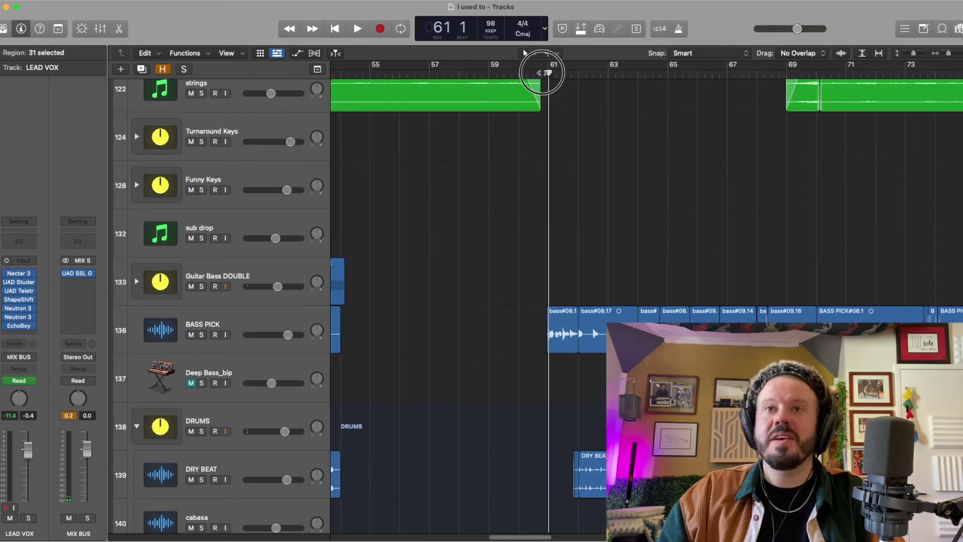
- Restart from bar 61, solo snaps, kick and the second snaps track, and play the drums
key(space)
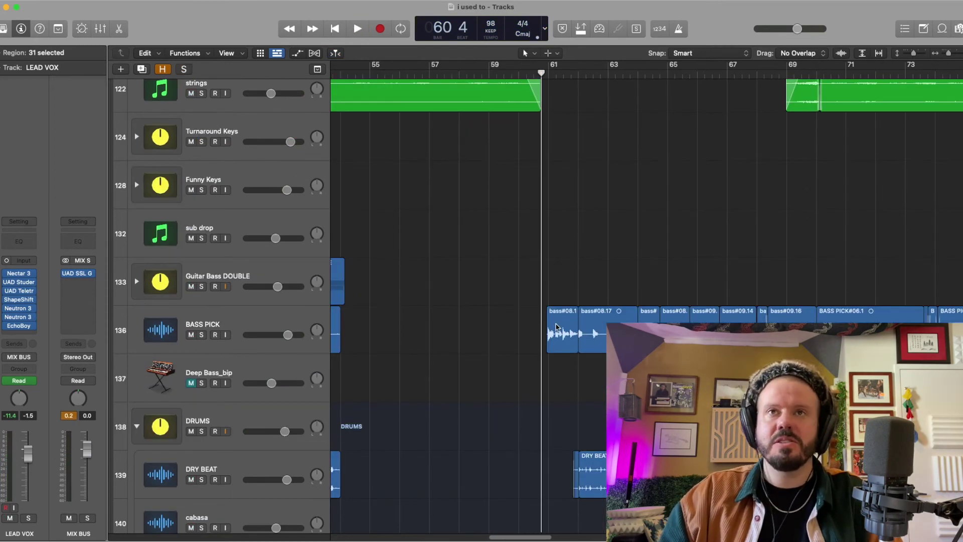
key(space)
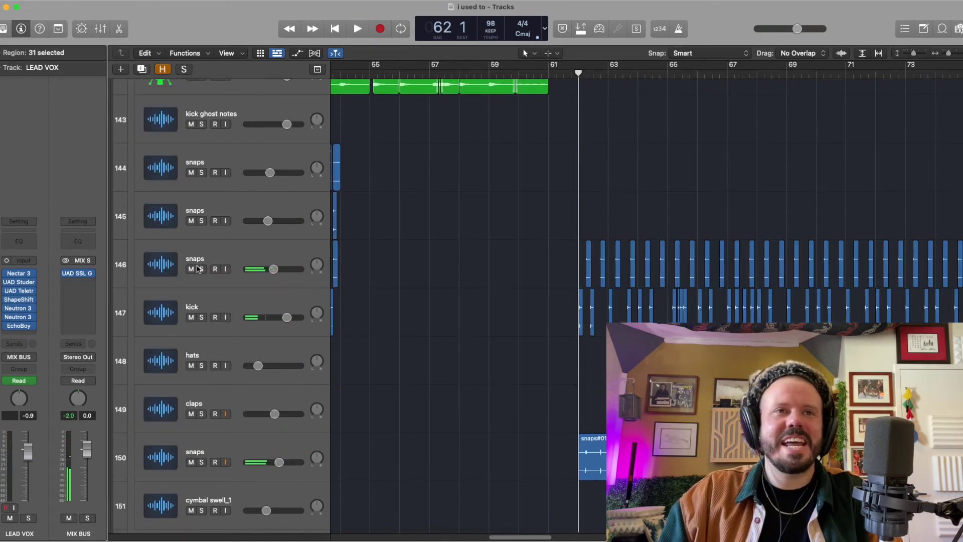
drag(202, 270, 202, 317)
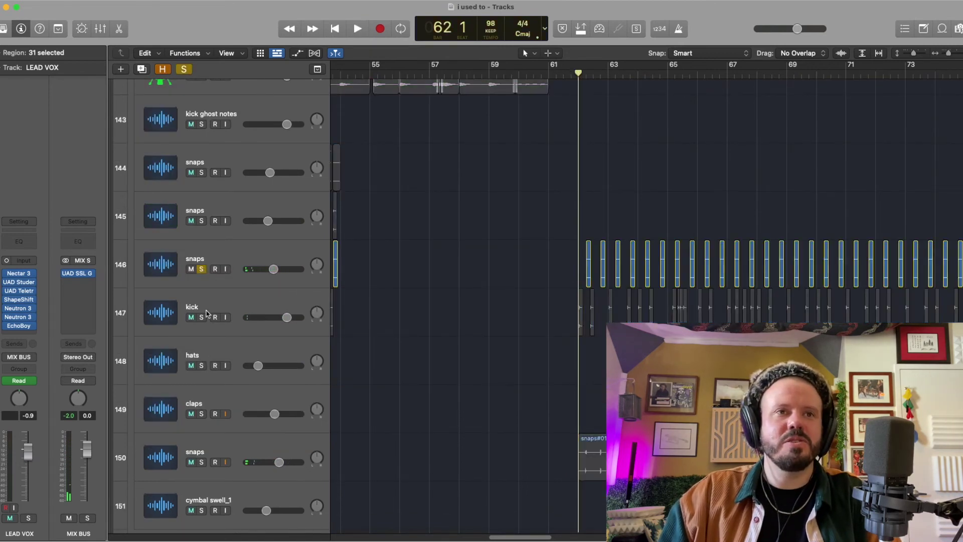
click(202, 462)
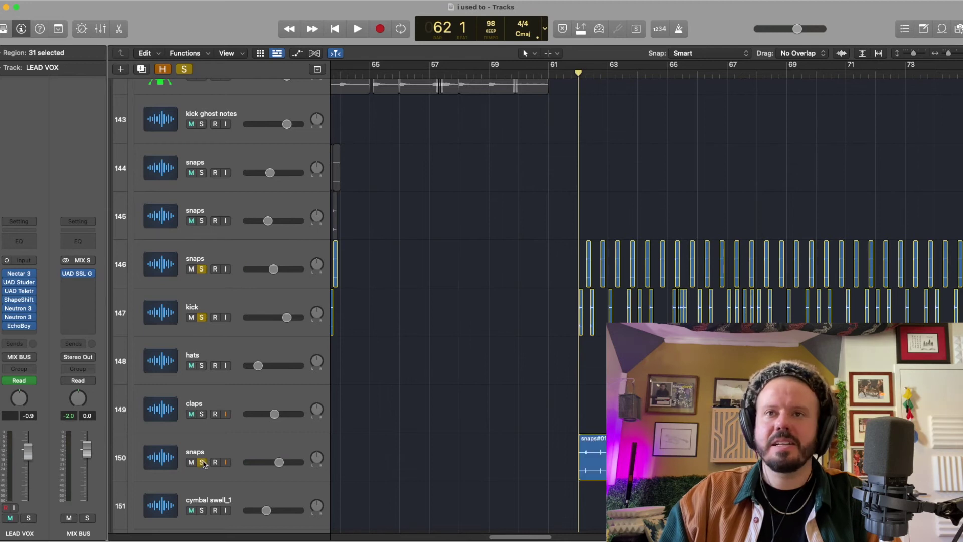
key(space)
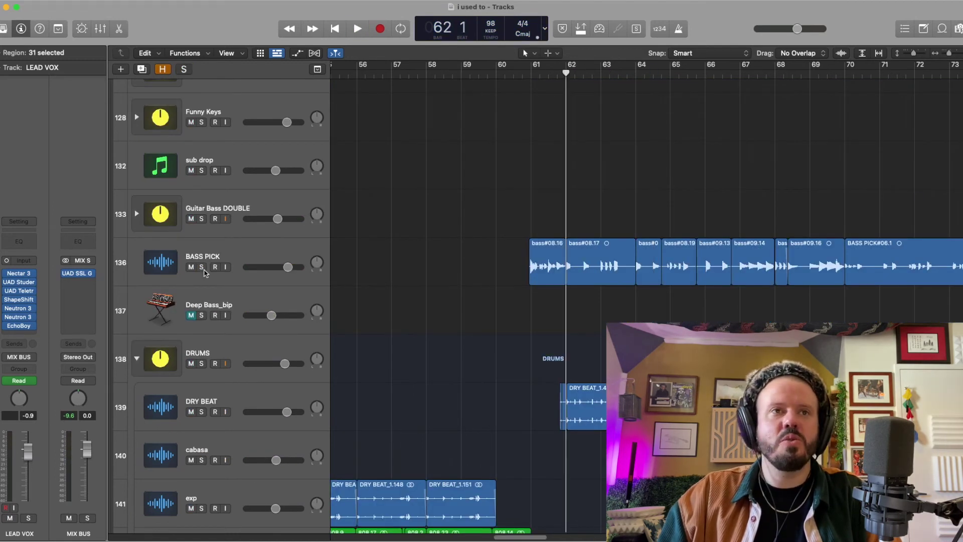
- Solo BASS PICK and play it from bar 61
click(201, 266)
key(space)
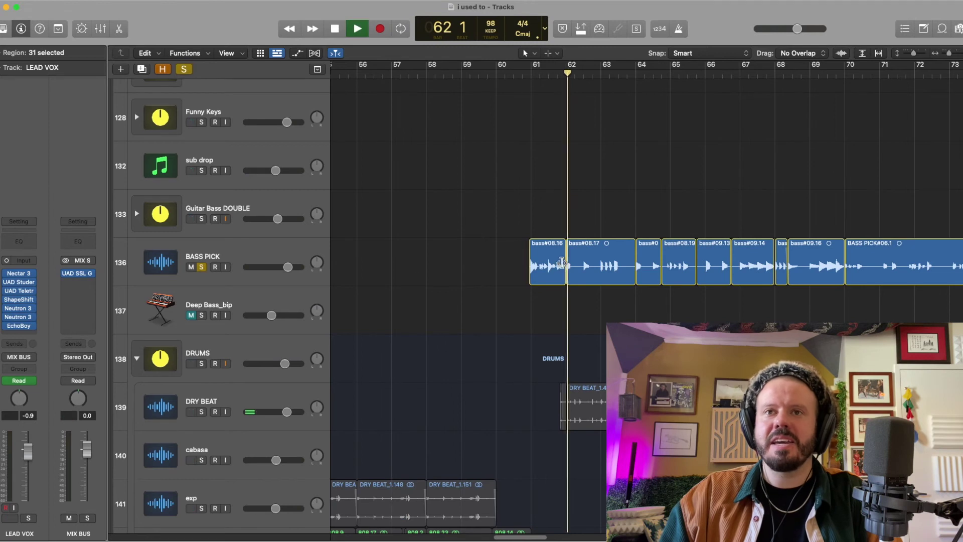
click(528, 74)
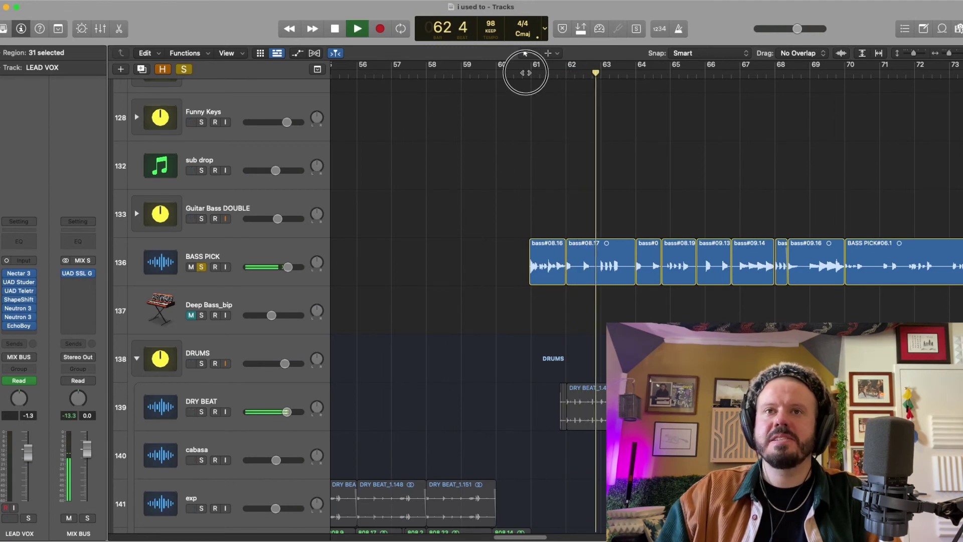
scroll(517, 220, up, 10)
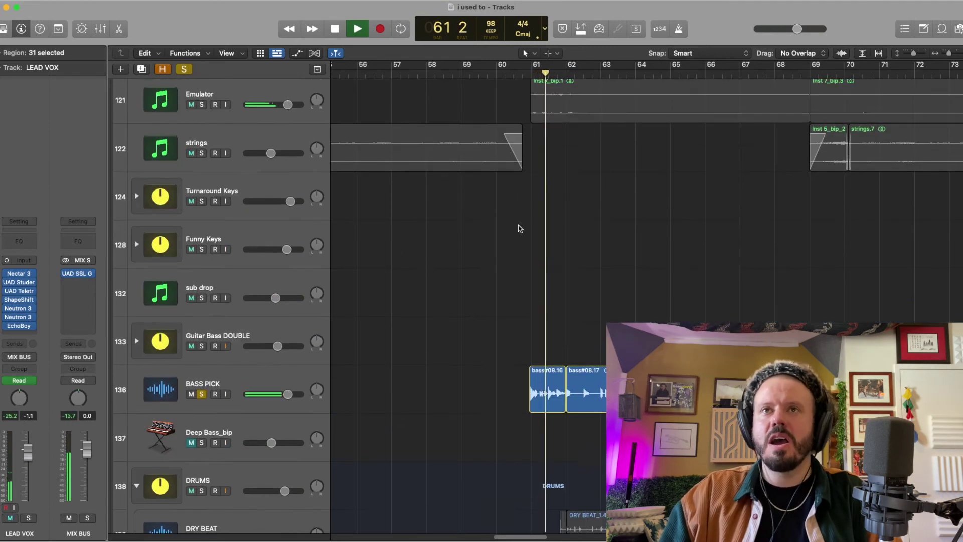
scroll(519, 225, up, 6)
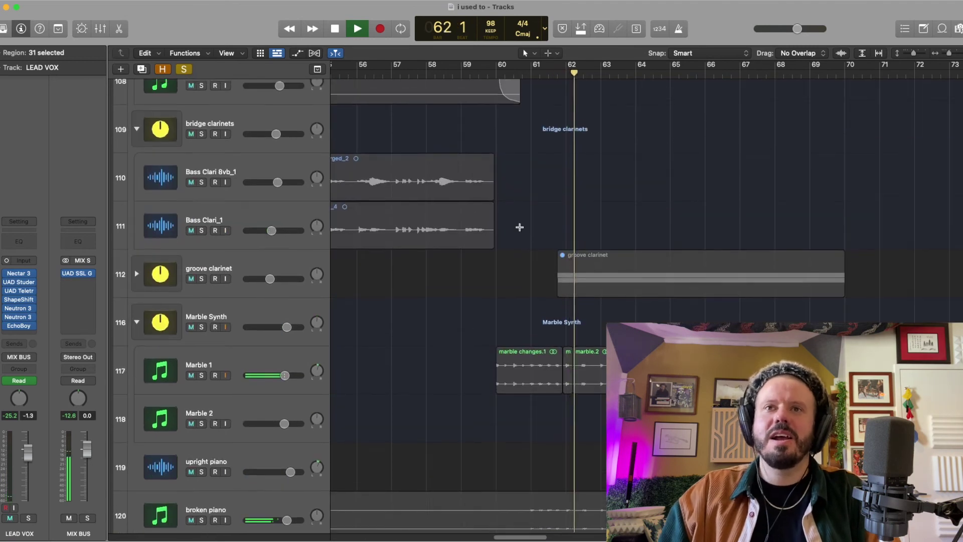
scroll(542, 248, down, 5)
scroll(564, 271, down, 1)
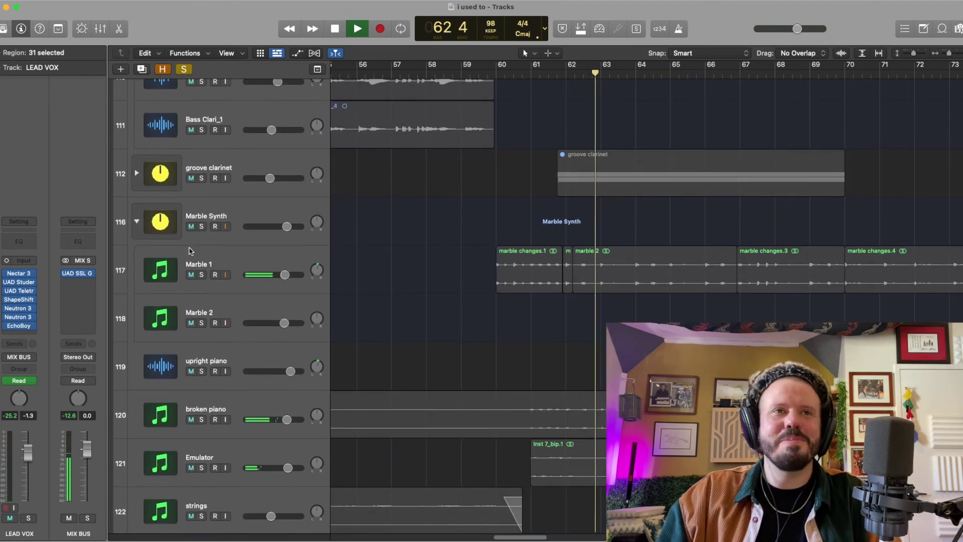
- Solo the groove clarinet stack, expand it, and zoom the timeline in horizontally
click(201, 179)
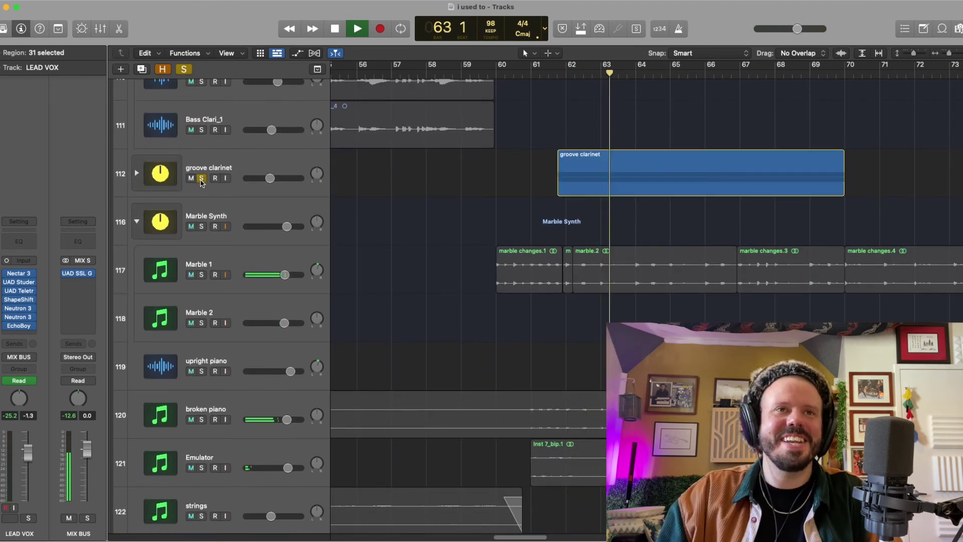
click(137, 173)
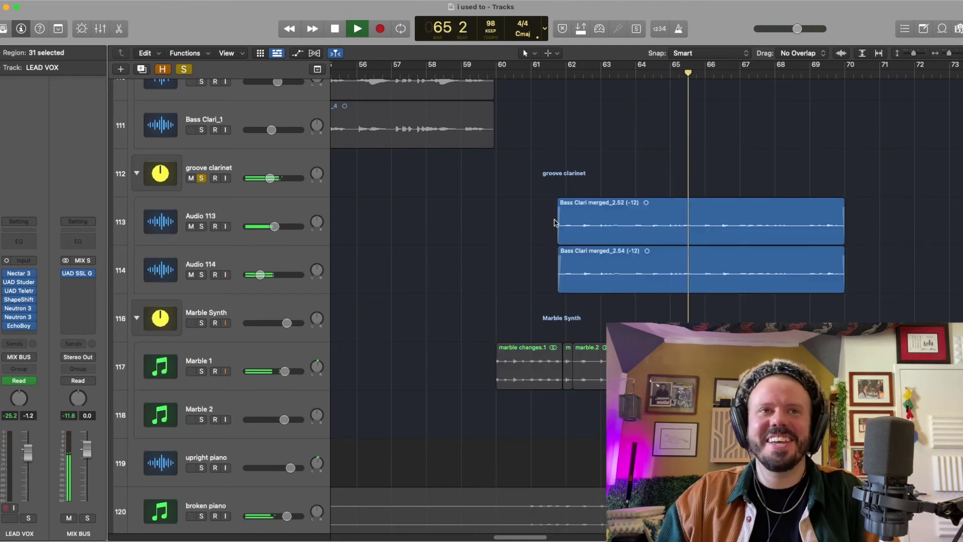
key(super+Right)
scroll(555, 219, right, 3)
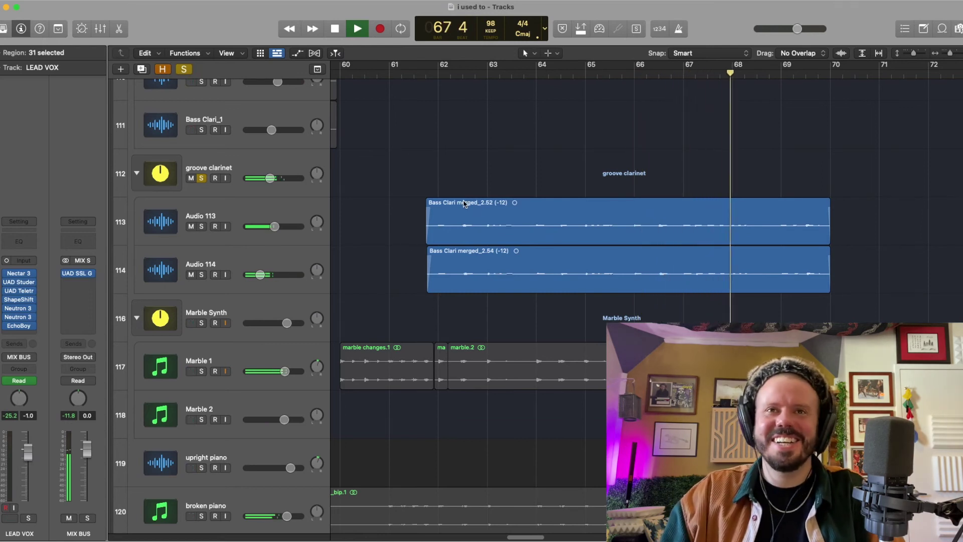
scroll(417, 241, down, 12)
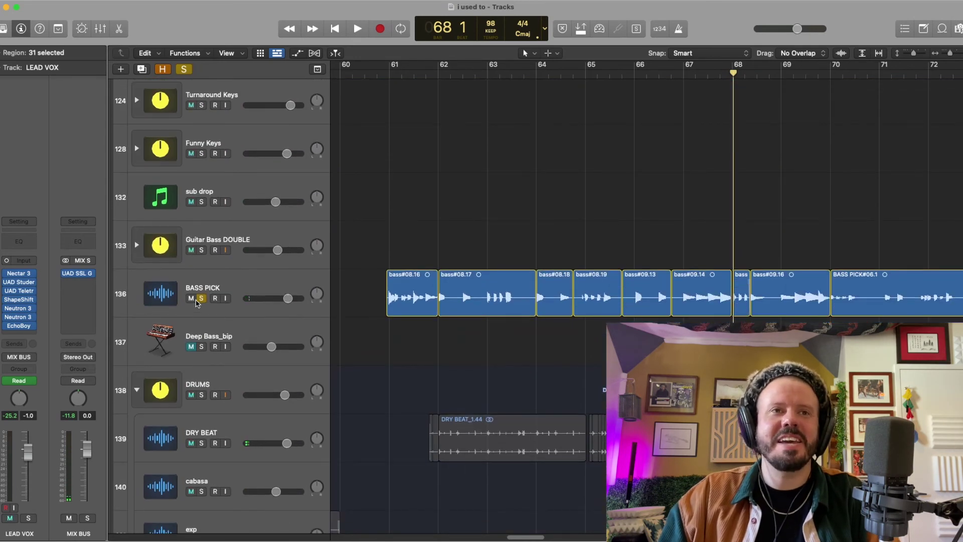
- Unsolo BASS PICK and play the groove clarinet alone from bar 62
click(200, 299)
scroll(548, 276, up, 10)
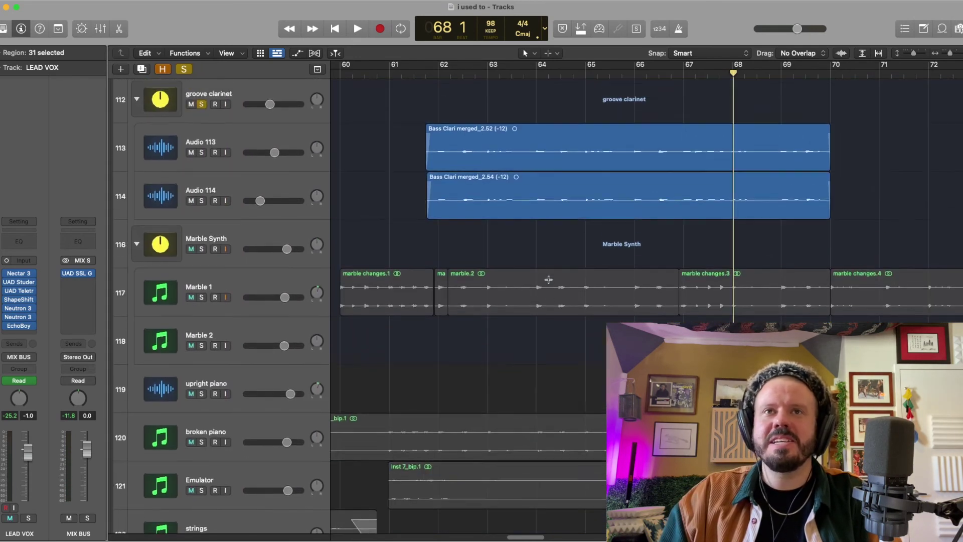
scroll(548, 280, up, 3)
click(435, 74)
key(space)
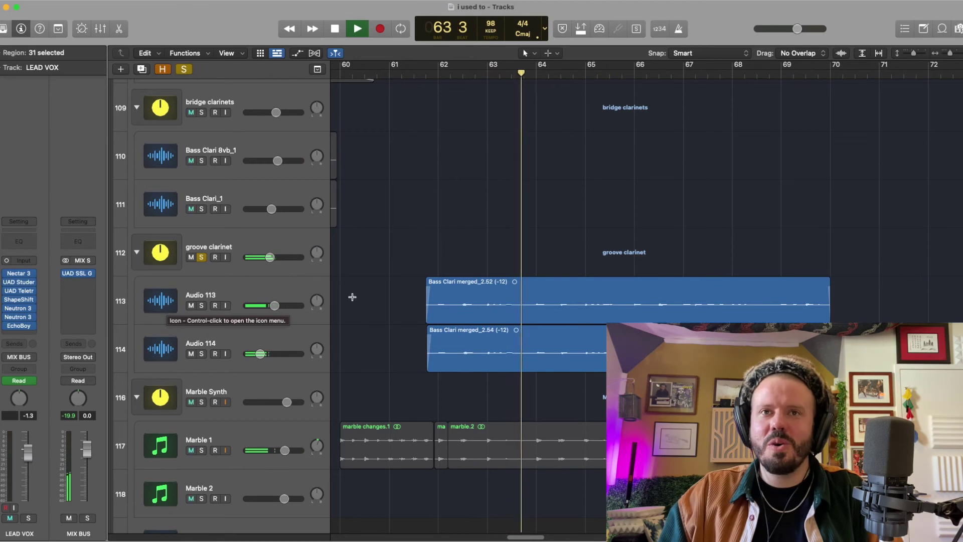
key(space)
- Play Audio 113 and Audio 114 soloed together instead of the stack, then unsolo both
click(272, 292)
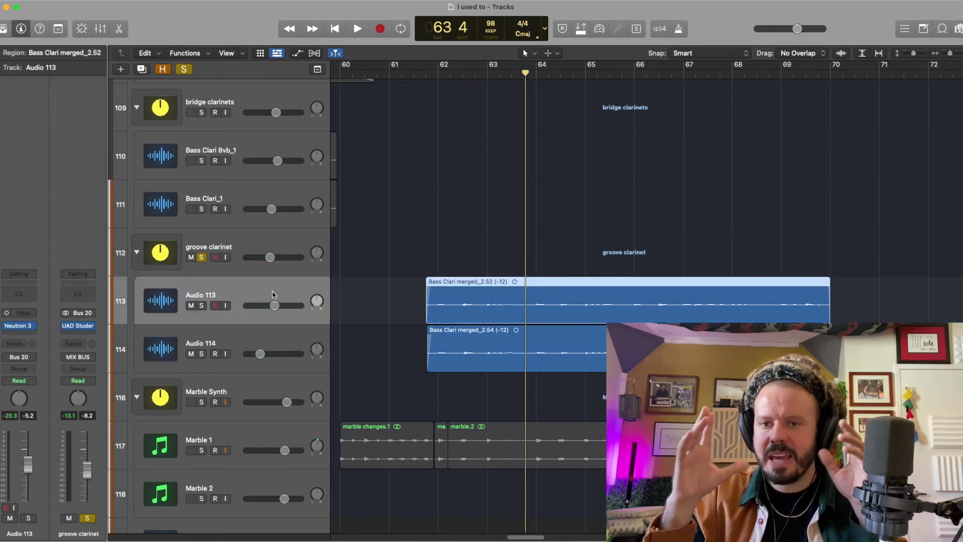
click(201, 258)
click(200, 306)
click(201, 354)
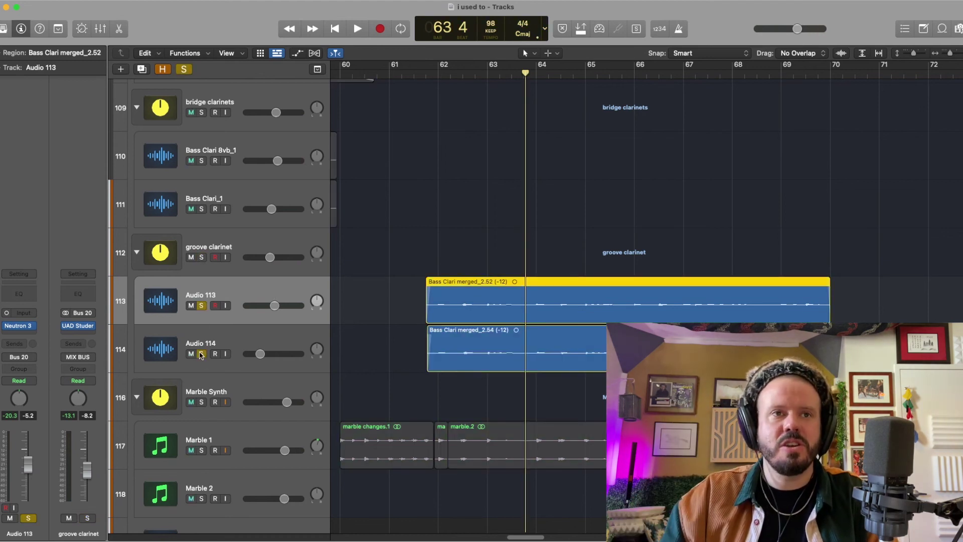
key(space)
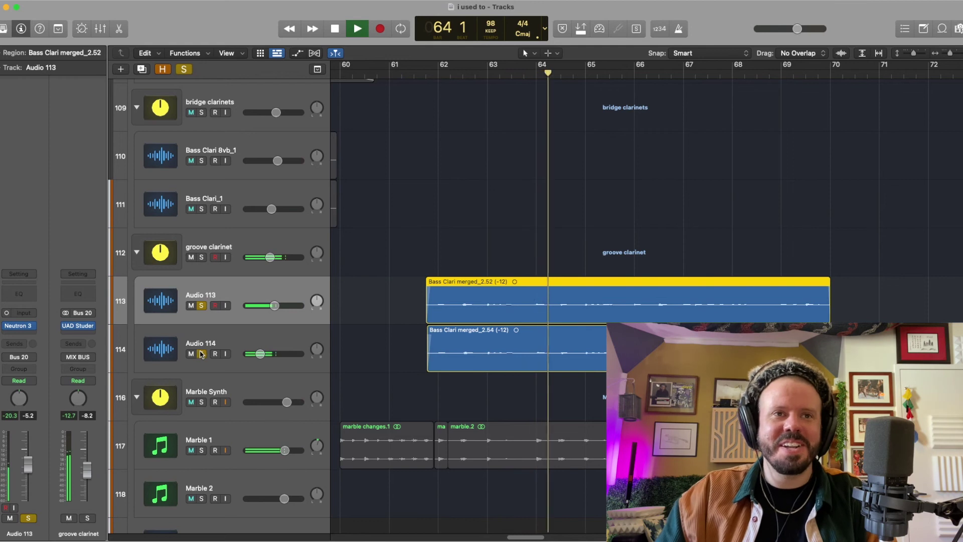
click(201, 354)
click(200, 305)
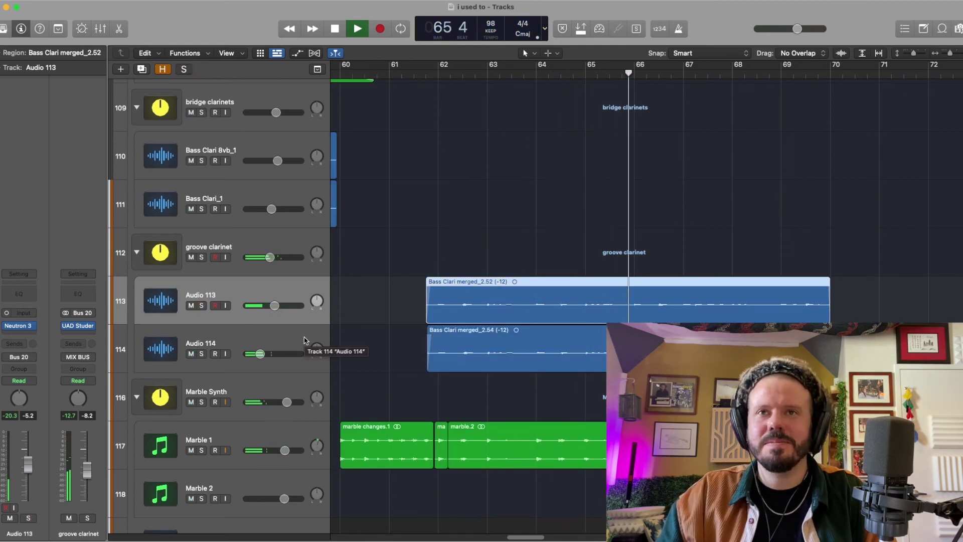
- Stop playback and zoom out horizontally to see more bars
key(space)
scroll(741, 273, right, 10)
scroll(738, 276, down, 5)
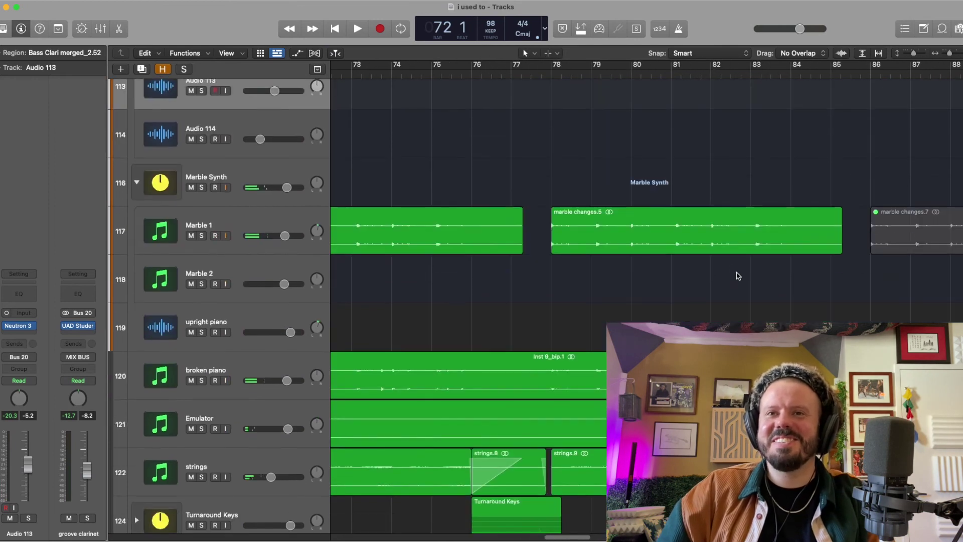
scroll(589, 236, down, 5)
key(super+Left)
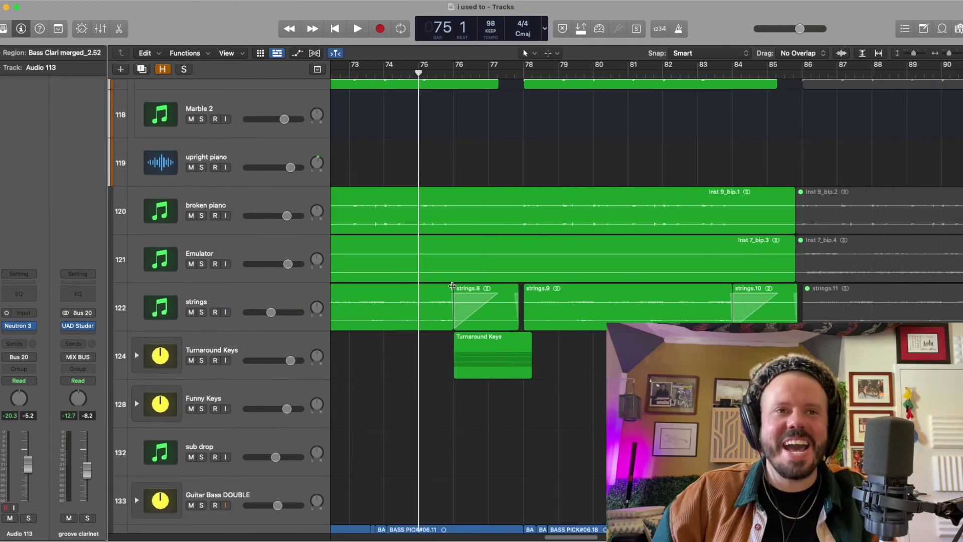
- Scroll to the ALL I KNOW, outro vox and Sum 25 tracks and mute Sum 25
scroll(451, 284, down, 15)
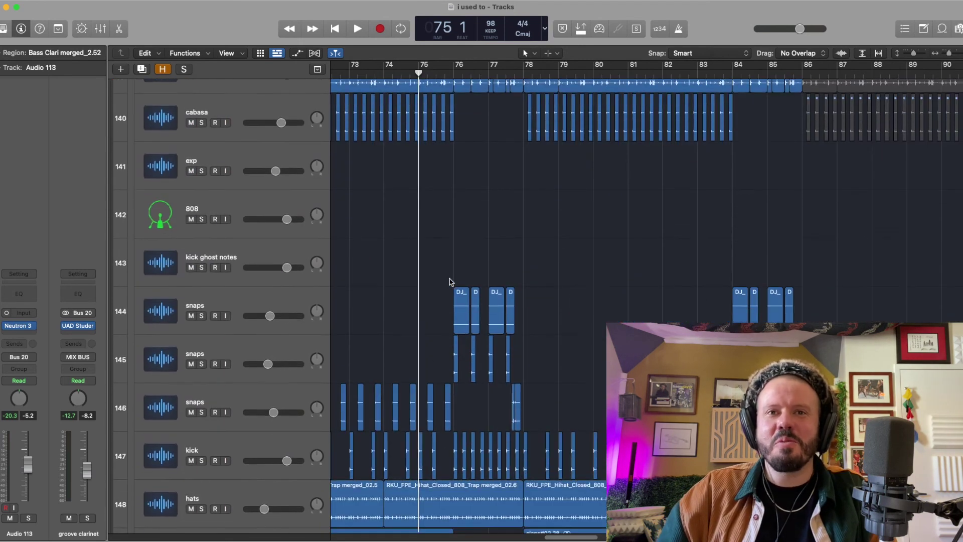
scroll(450, 283, down, 12)
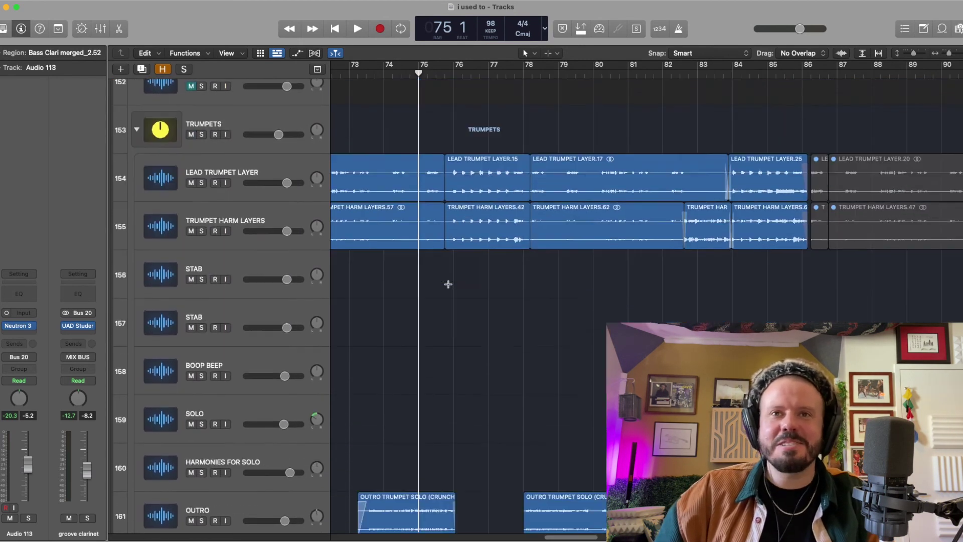
scroll(449, 284, down, 6)
scroll(450, 285, up, 8)
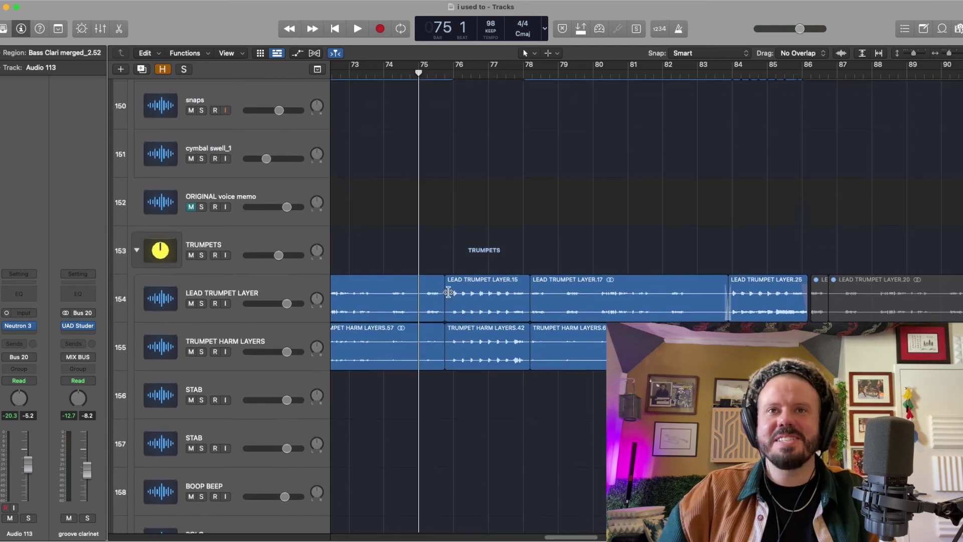
scroll(448, 296, up, 14)
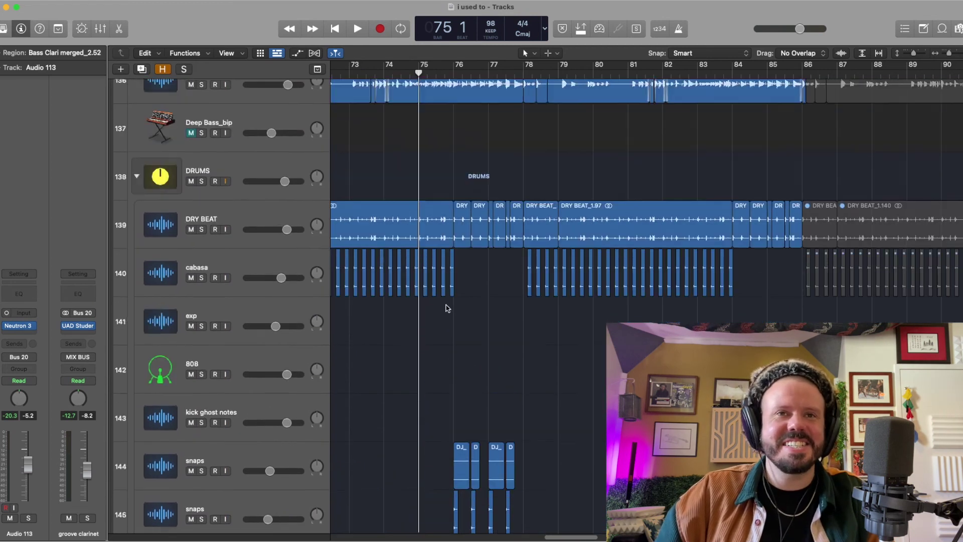
scroll(448, 308, up, 8)
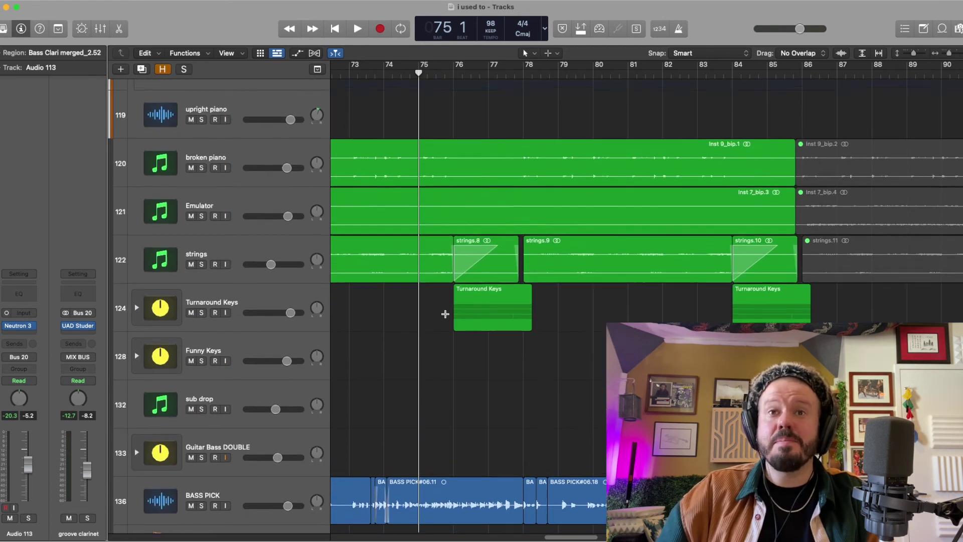
scroll(444, 314, up, 20)
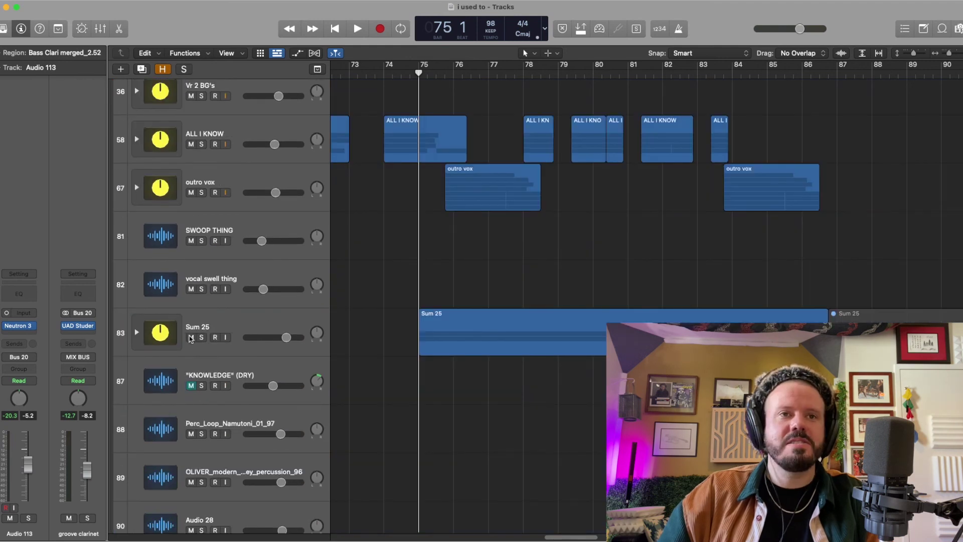
click(190, 338)
- Mute outro vox and play from bar 75 without those vocals
click(190, 194)
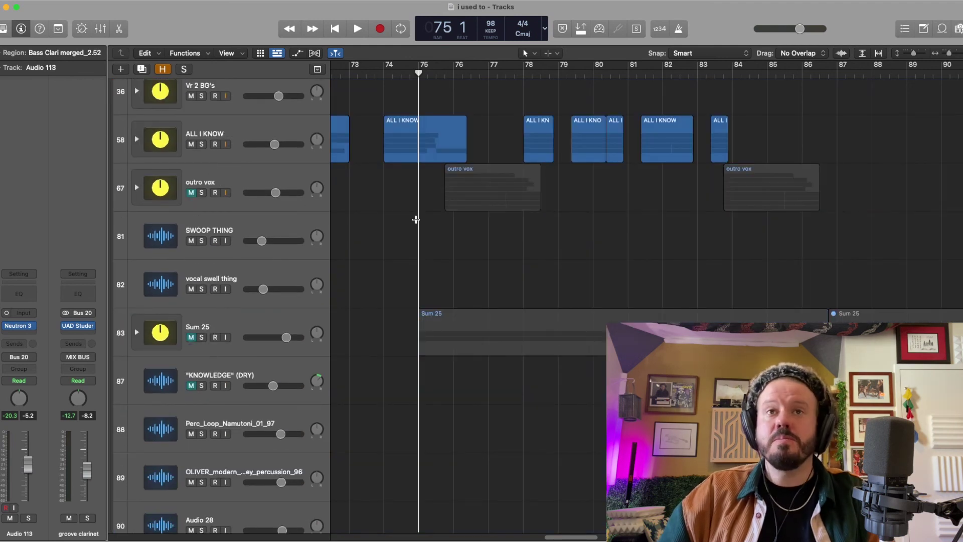
click(438, 72)
key(space)
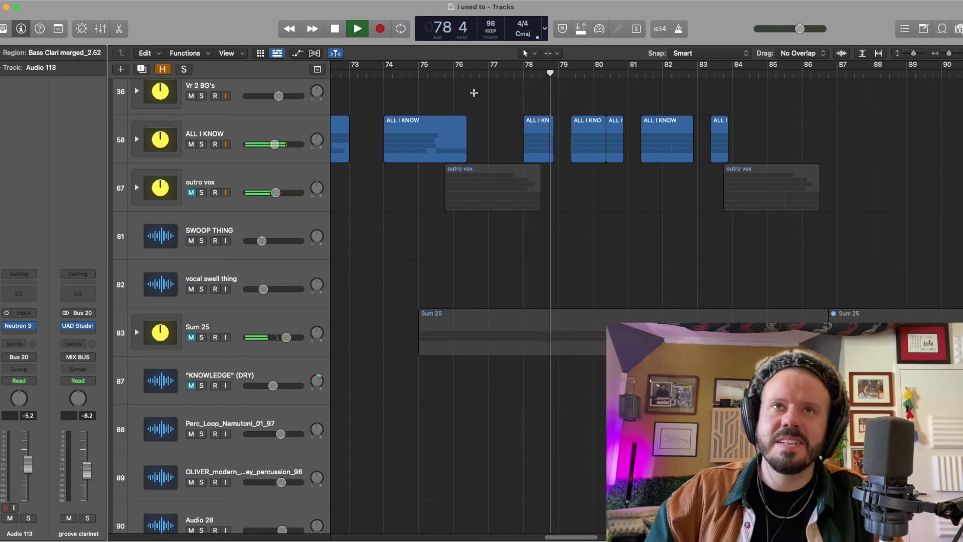
key(space)
- Unmute outro vox and Sum 25, replay from bar 75, and expand Sum 25
click(419, 74)
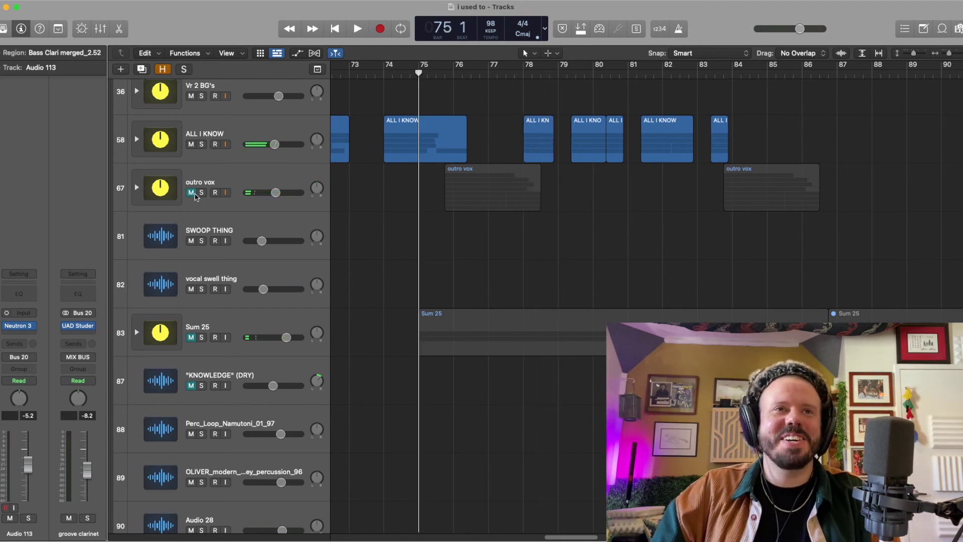
click(194, 194)
click(191, 337)
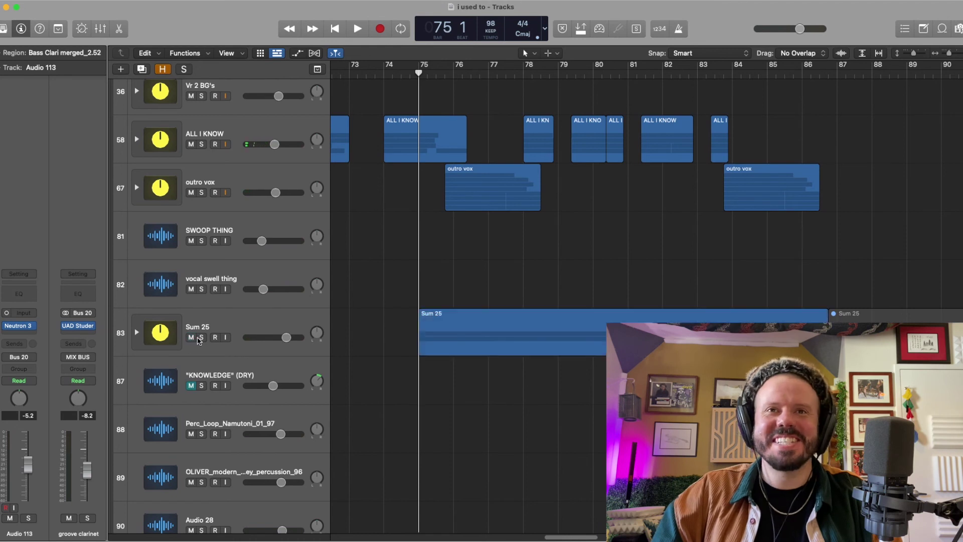
key(space)
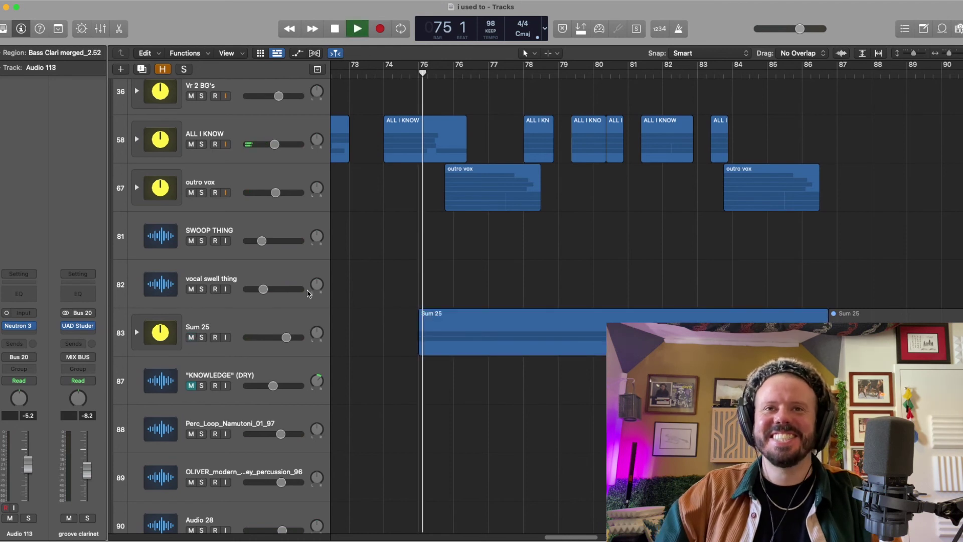
click(136, 332)
- Expand the outro vox stack to reveal its layers and stop playback
click(137, 188)
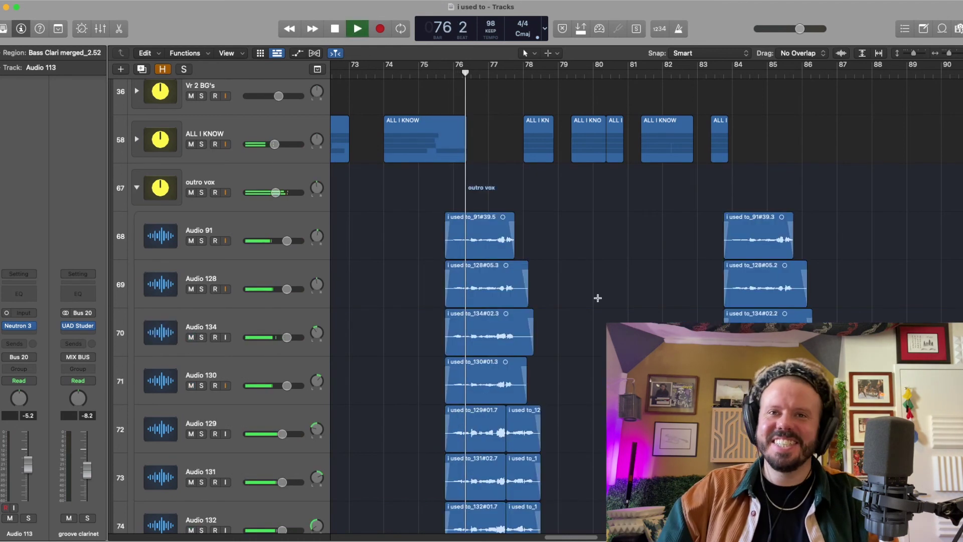
scroll(598, 301, down, 5)
scroll(598, 301, down, 6)
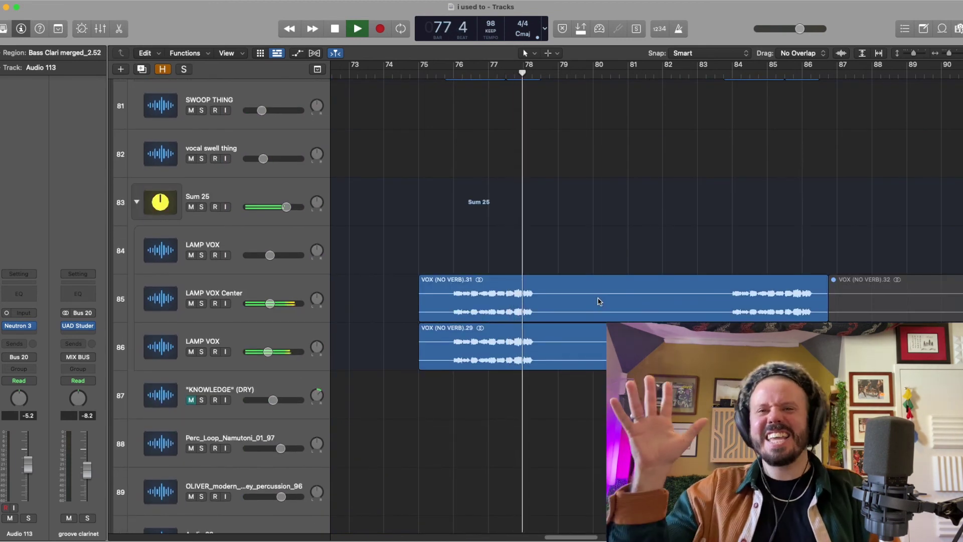
key(space)
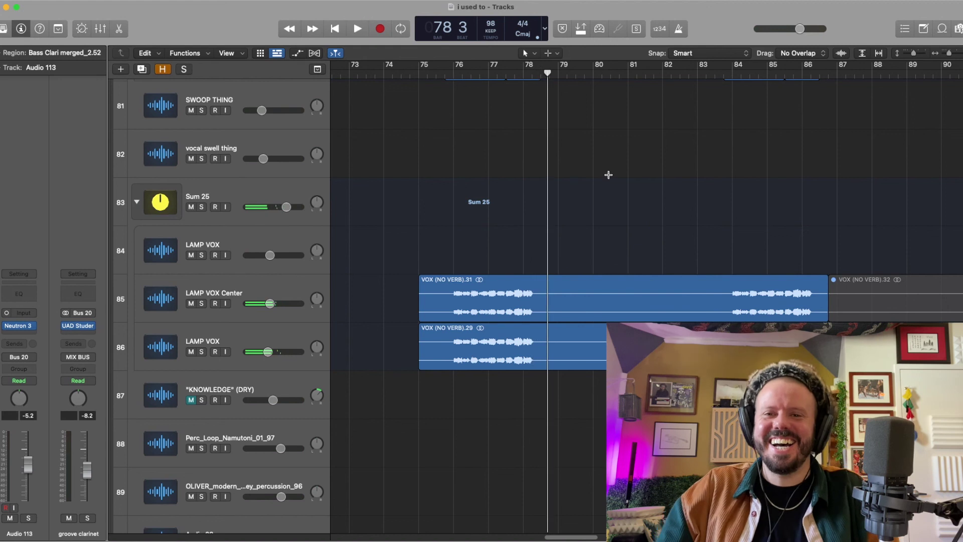
- From bar 75, solo the first LAMP VOX, LAMP VOX Center and second LAMP VOX
scroll(516, 199, up, 5)
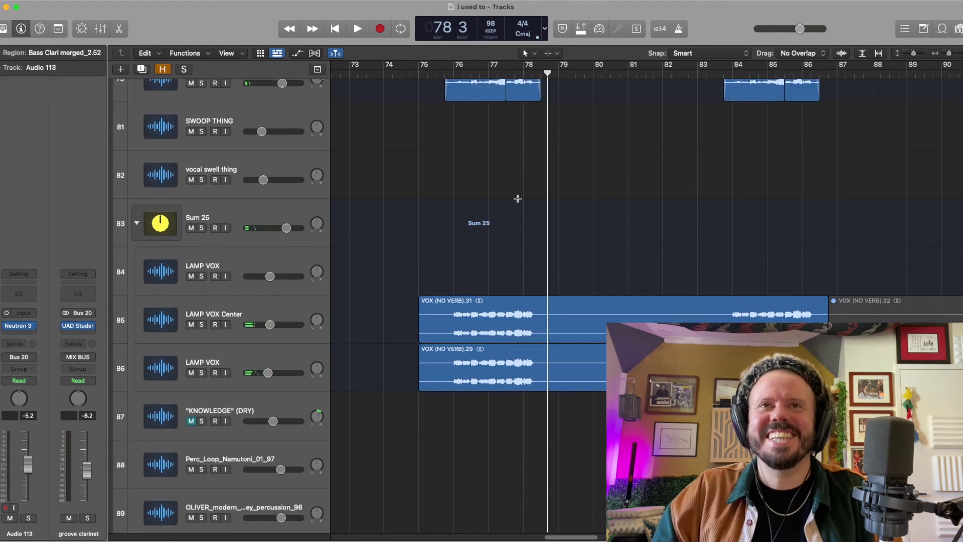
scroll(504, 182, down, 3)
click(435, 75)
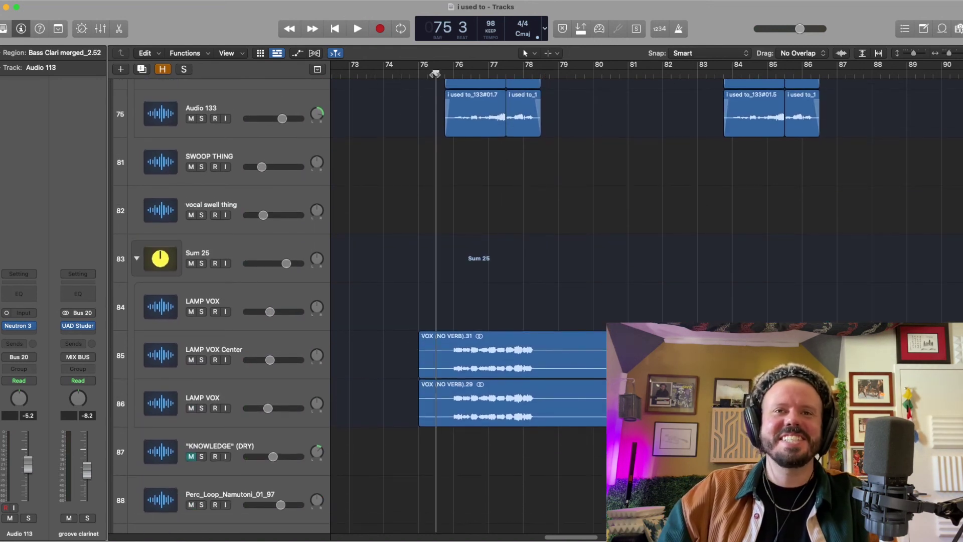
click(201, 312)
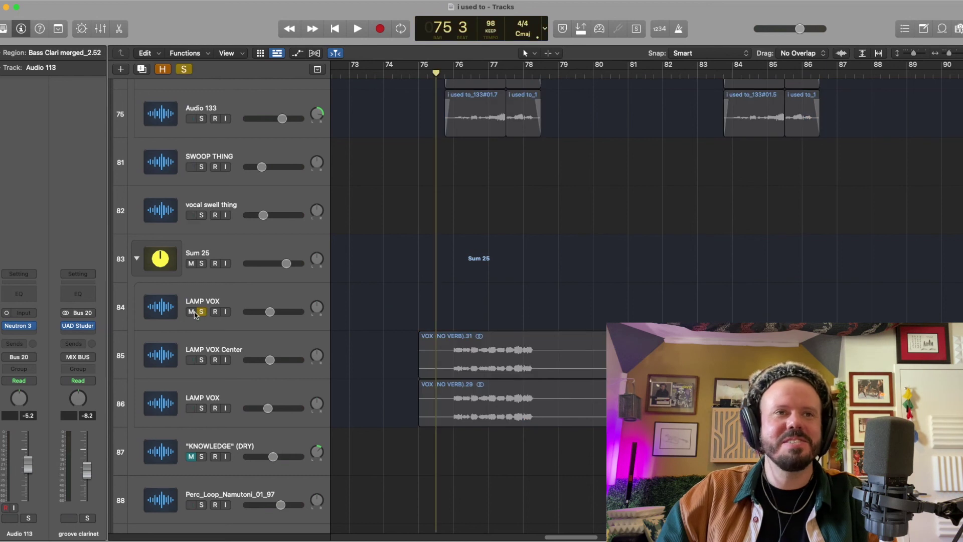
click(201, 360)
click(201, 408)
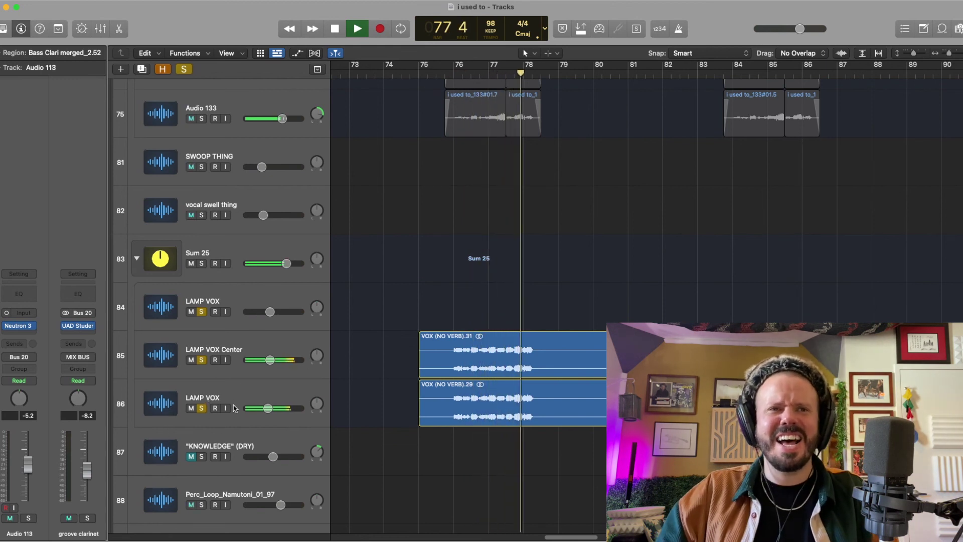
- Stop, clear the three solos, then solo only LAMP VOX Center and the second LAMP VOX
key(space)
click(201, 409)
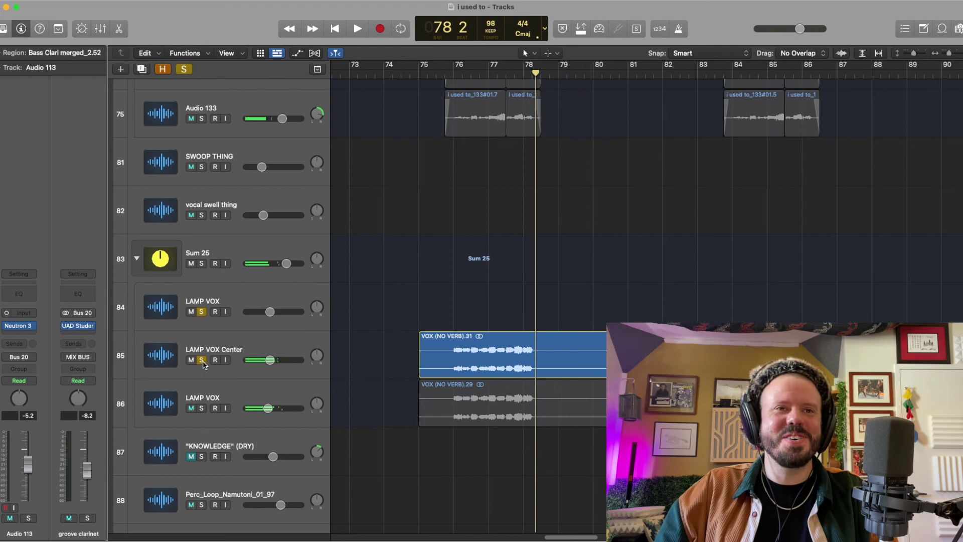
click(202, 360)
click(201, 312)
click(201, 360)
click(201, 408)
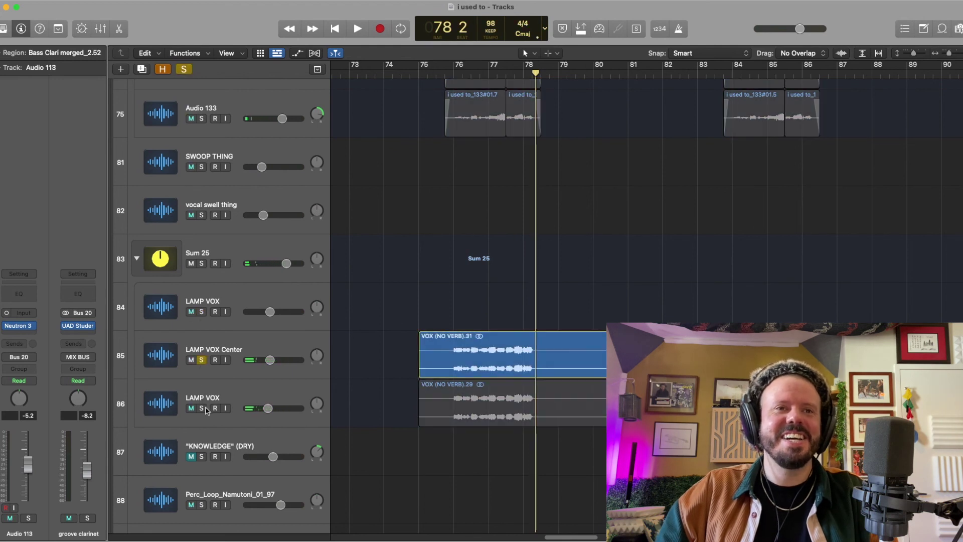
- Solo outro vox layers Audio 133, 132, 131 and those above, then play from bar 76
scroll(246, 202, up, 3)
click(201, 204)
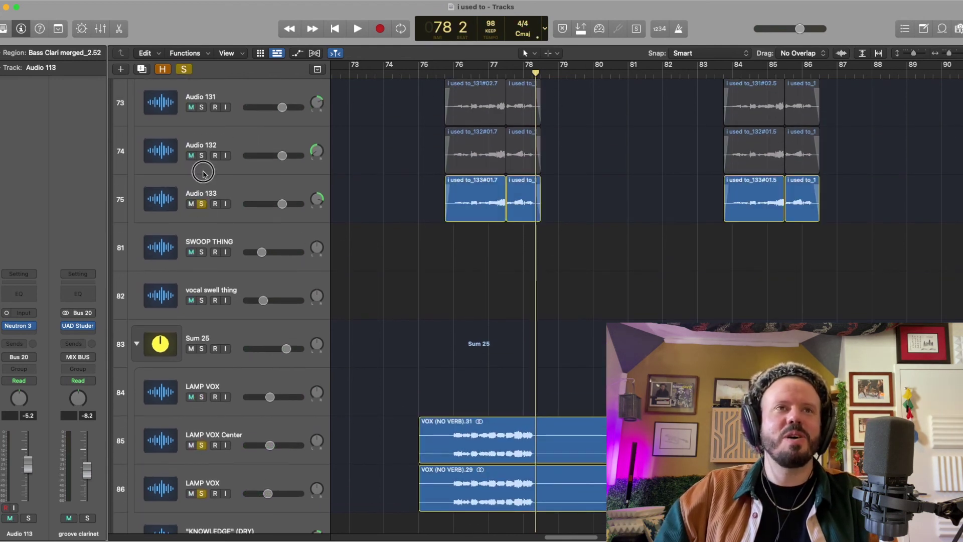
click(201, 155)
click(201, 108)
scroll(494, 174, up, 4)
scroll(494, 174, up, 1)
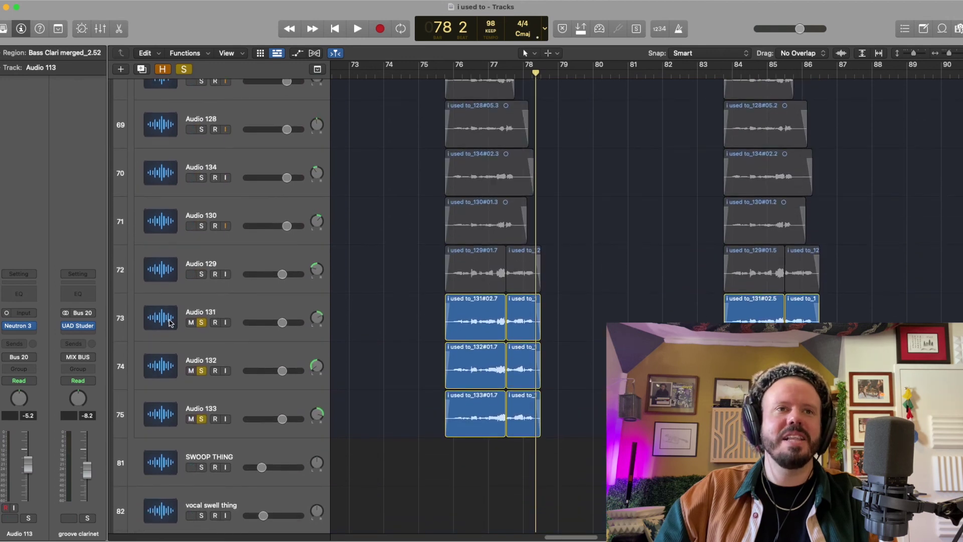
drag(201, 274, 201, 130)
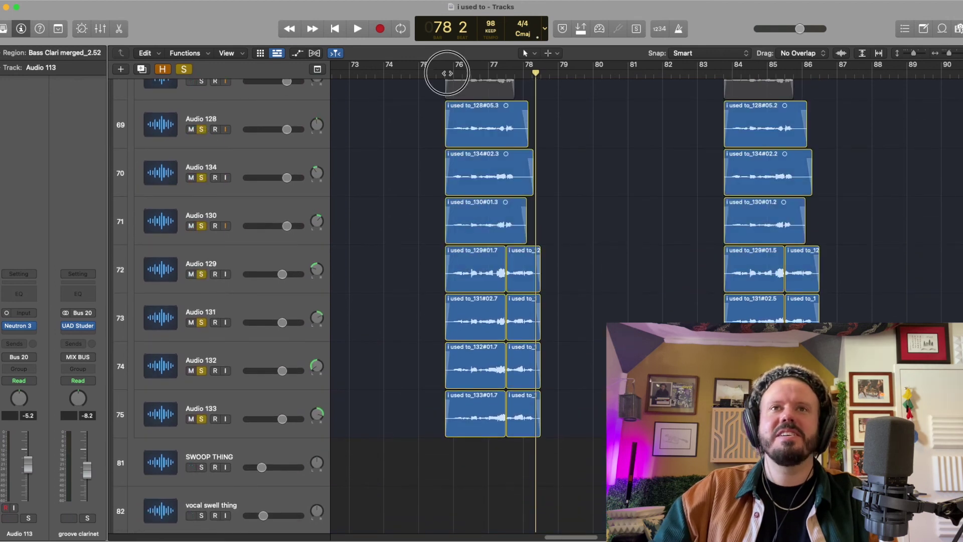
click(447, 73)
key(space)
- Add Audio 91 to the solo, then clear all outro vox solos and replay the full mix
scroll(201, 251, up, 5)
click(201, 270)
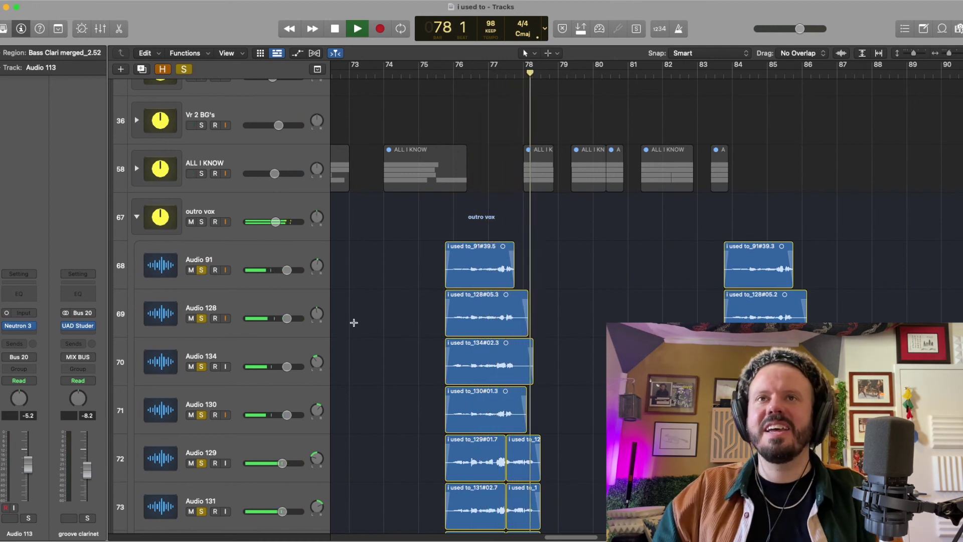
scroll(436, 264, down, 3)
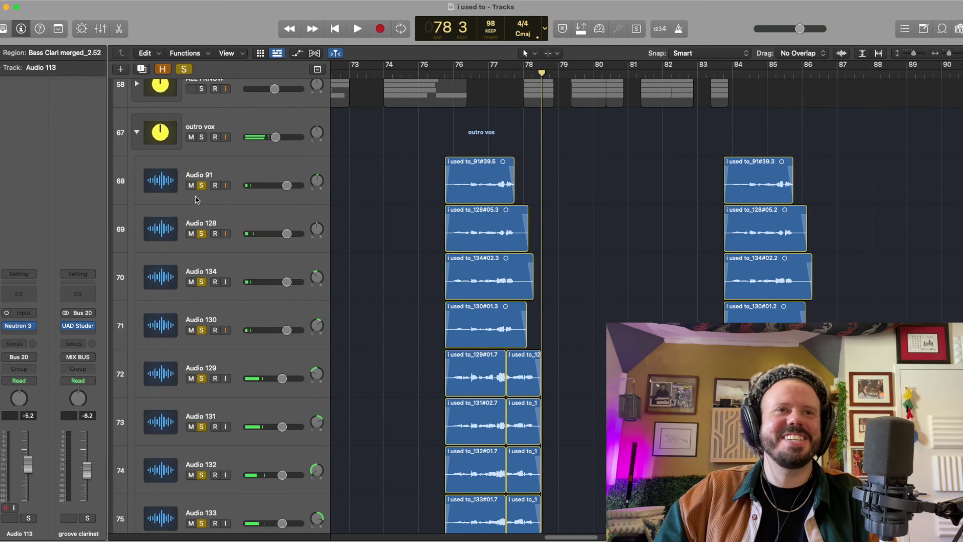
drag(201, 185, 198, 537)
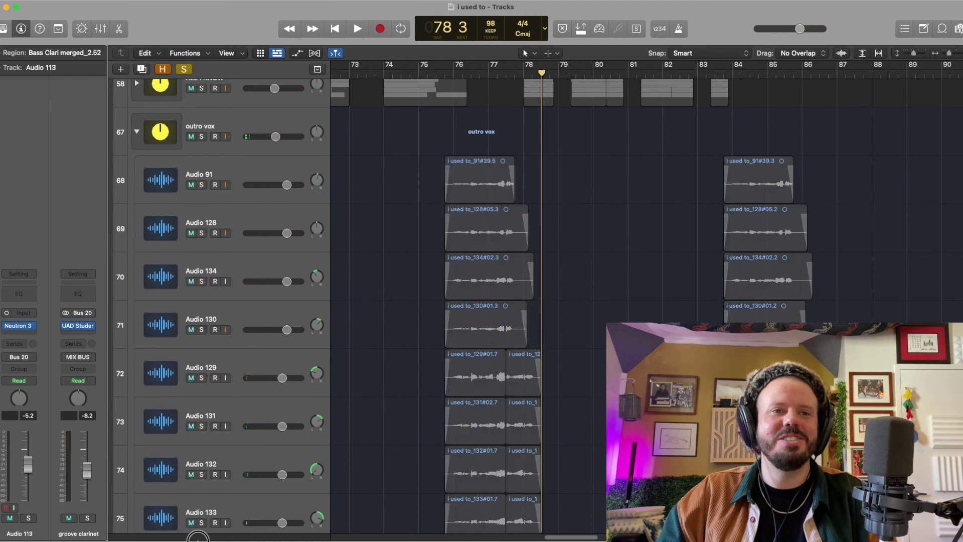
scroll(435, 301, down, 10)
key(space)
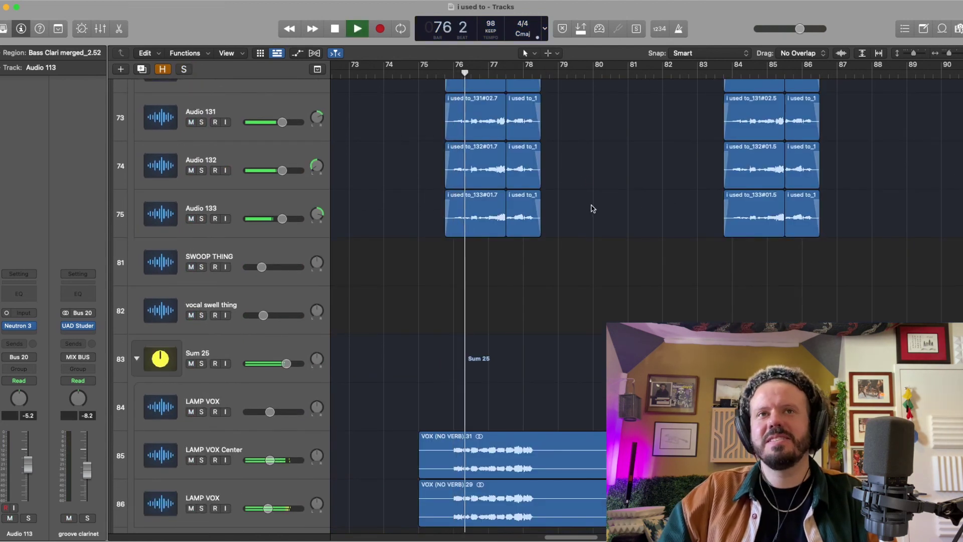